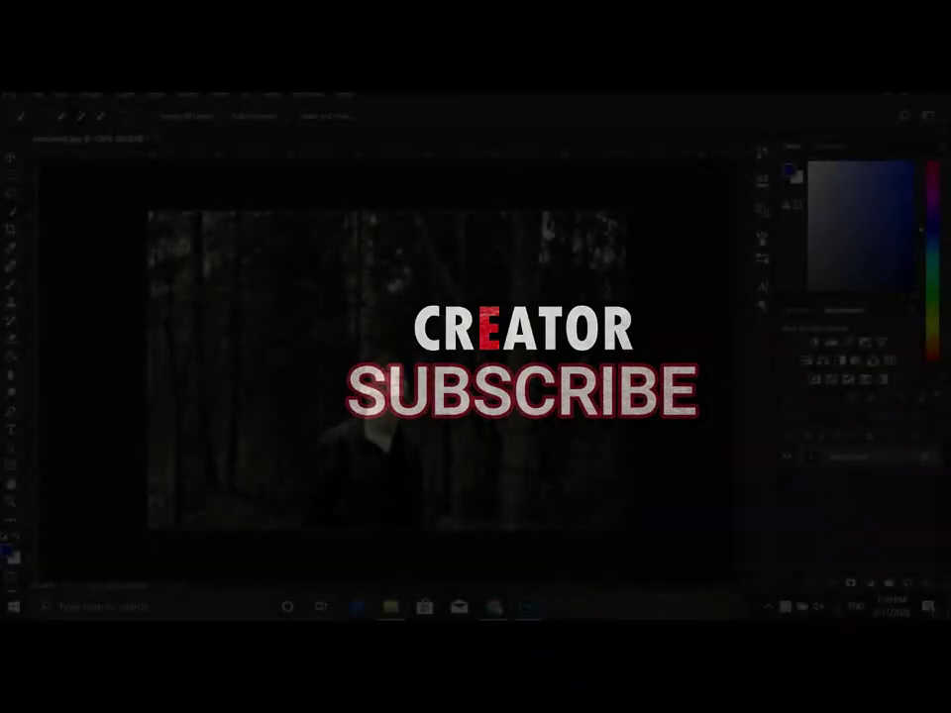
- Duplicate the forest portrait's Background layer into a Background copy layer
{"action": "mouse_move", "coordinate": [848, 457]}
{"action": "left_mouse_down"}
{"action": "mouse_move", "coordinate": [842, 578]}
{"action": "mouse_move", "coordinate": [907, 583]}
{"action": "left_mouse_up"}
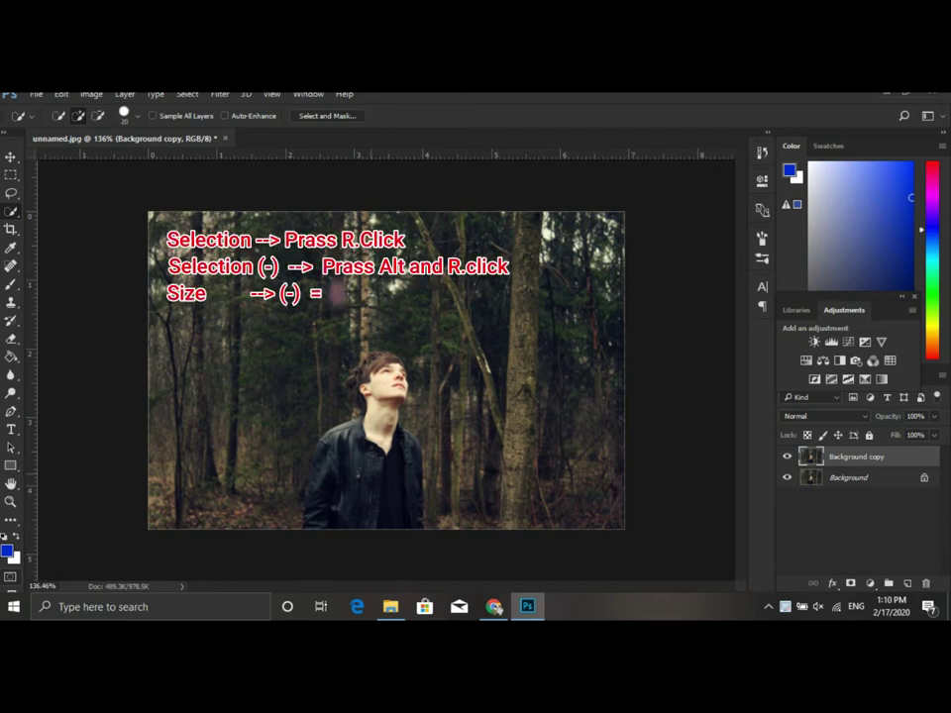
- Quick-select the man's leather jacket, then invert the selection to cover everything else
{"action": "left_click_drag", "start_coordinate": [322, 451], "coordinate": [394, 431]}
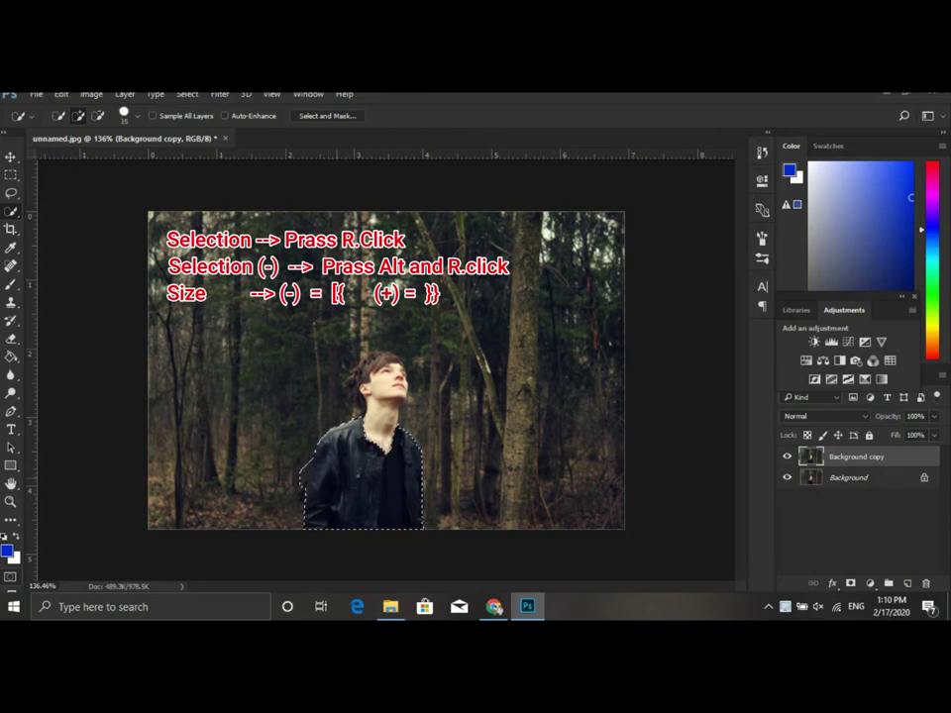
{"action": "left_click_drag", "start_coordinate": [303, 520], "coordinate": [305, 486]}
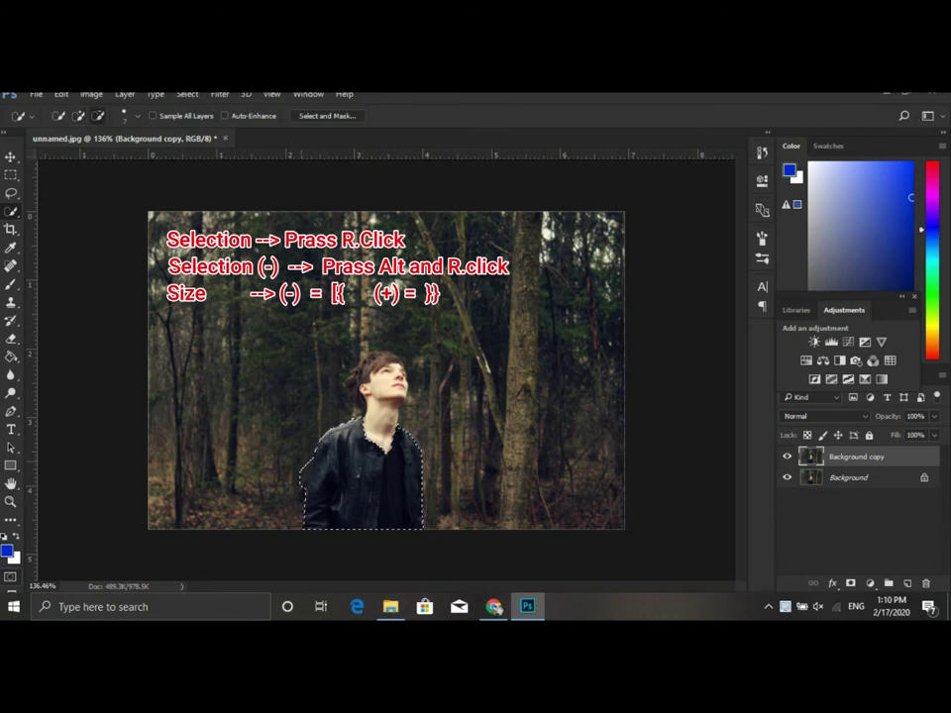
{"action": "scroll", "coordinate": [358, 300], "scroll_direction": "up", "scroll_amount": 2}
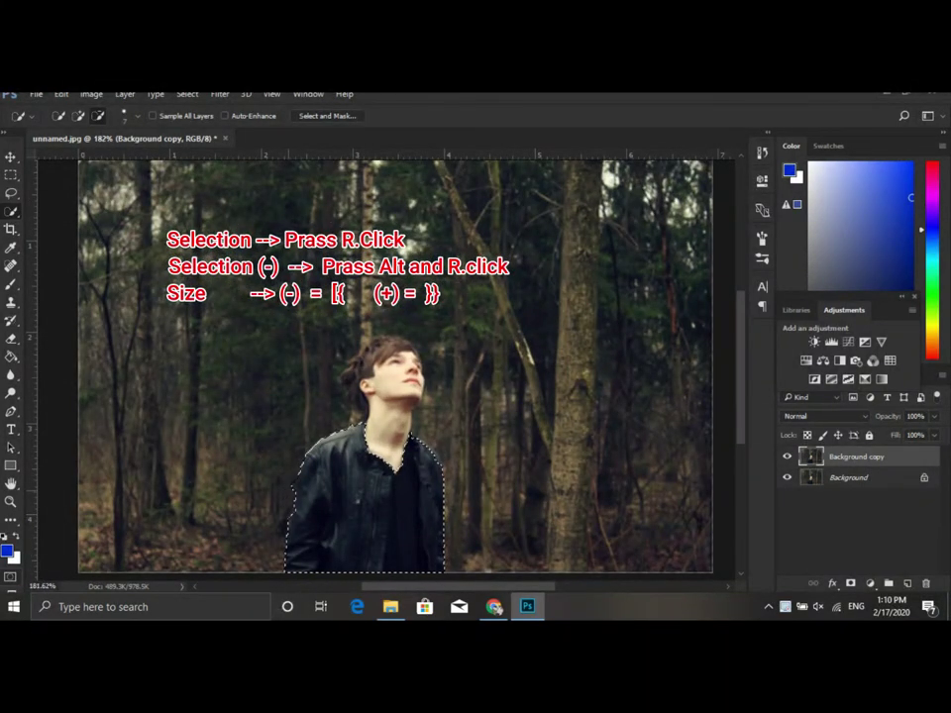
{"action": "scroll", "coordinate": [310, 505], "scroll_direction": "up", "scroll_amount": 2}
{"action": "scroll", "coordinate": [396, 446], "scroll_direction": "up", "scroll_amount": 1}
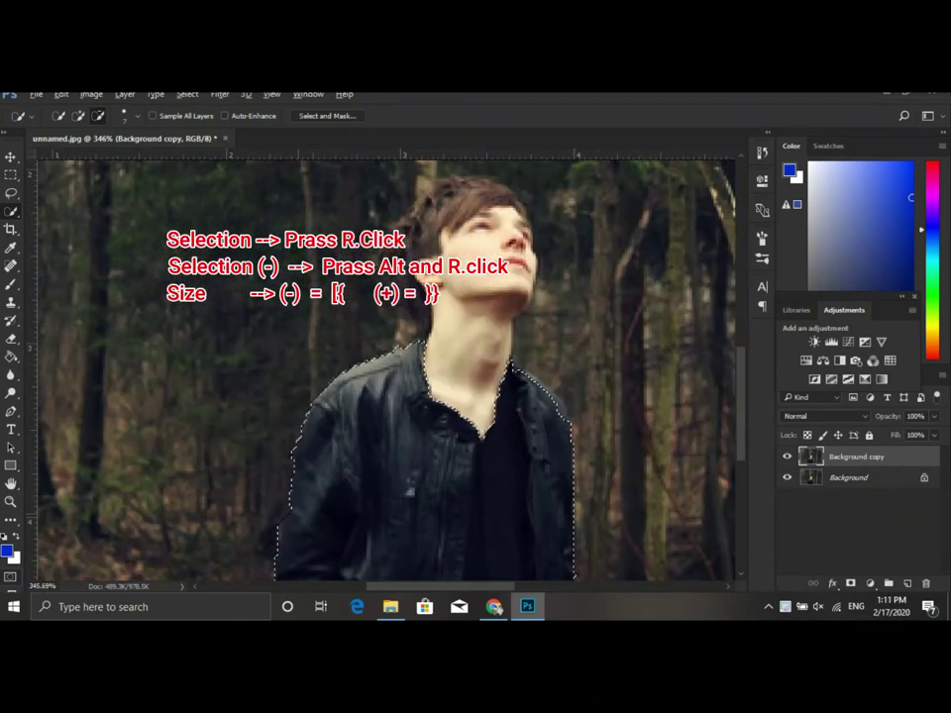
{"action": "scroll", "coordinate": [396, 446], "scroll_direction": "up", "scroll_amount": 1}
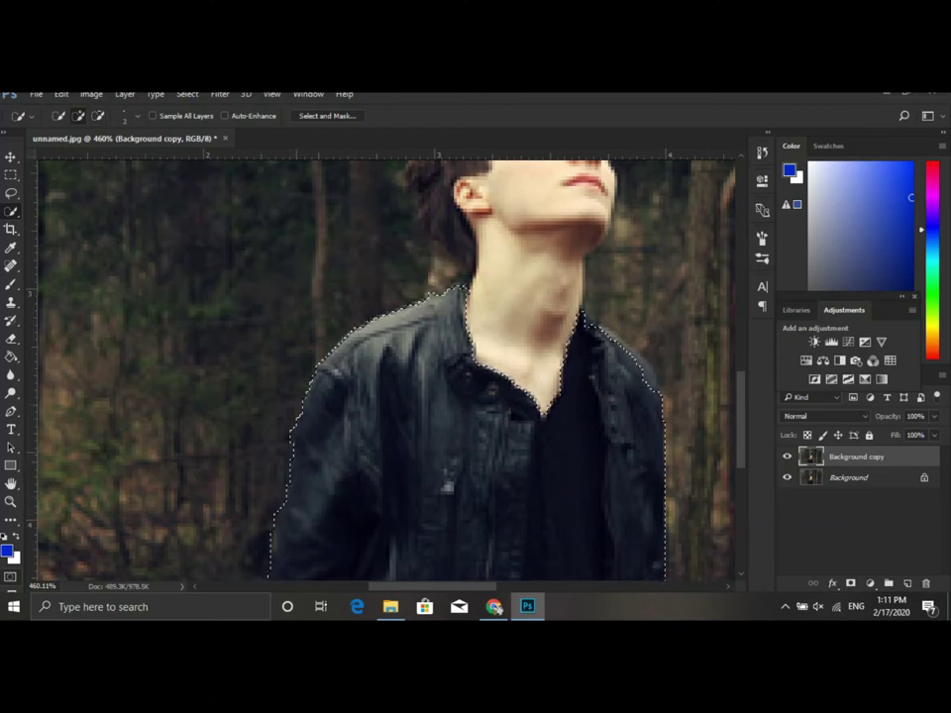
{"action": "key", "text": "ctrl+0"}
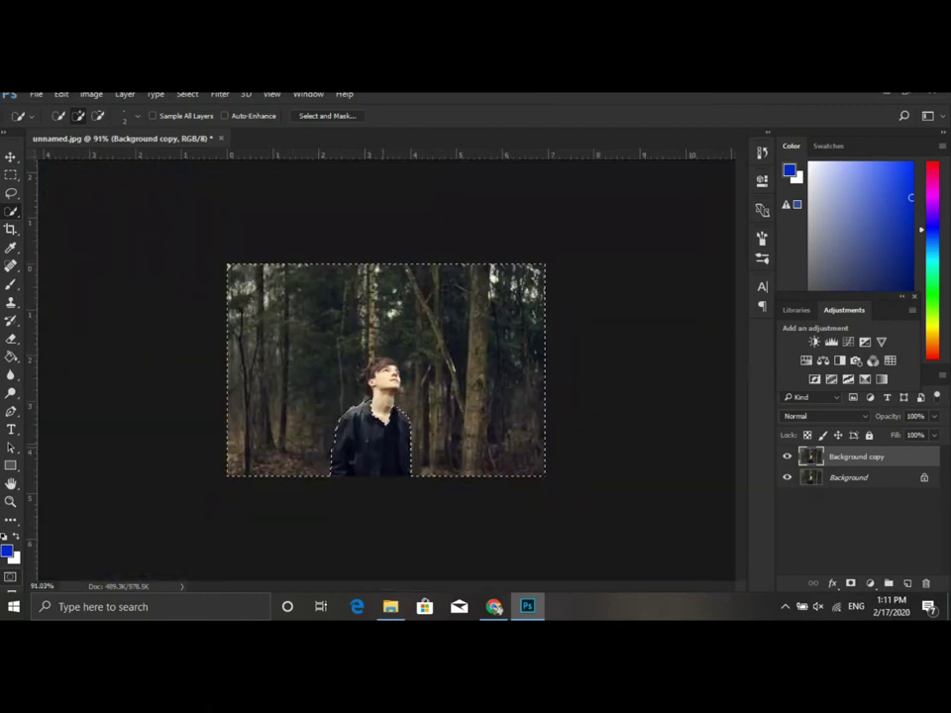
{"action": "key", "text": "ctrl+shift+i"}
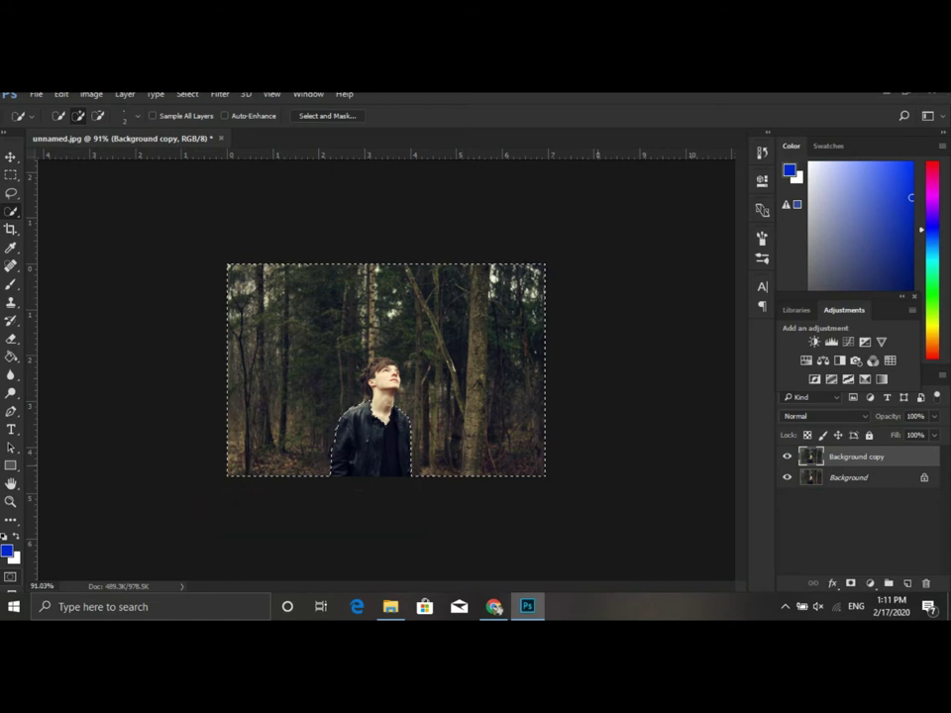
- In Camera Raw, set Exposure -0.55 and Contrast +33, and lower Highlights and Shadows
{"action": "key", "text": "ctrl+shift+a"}
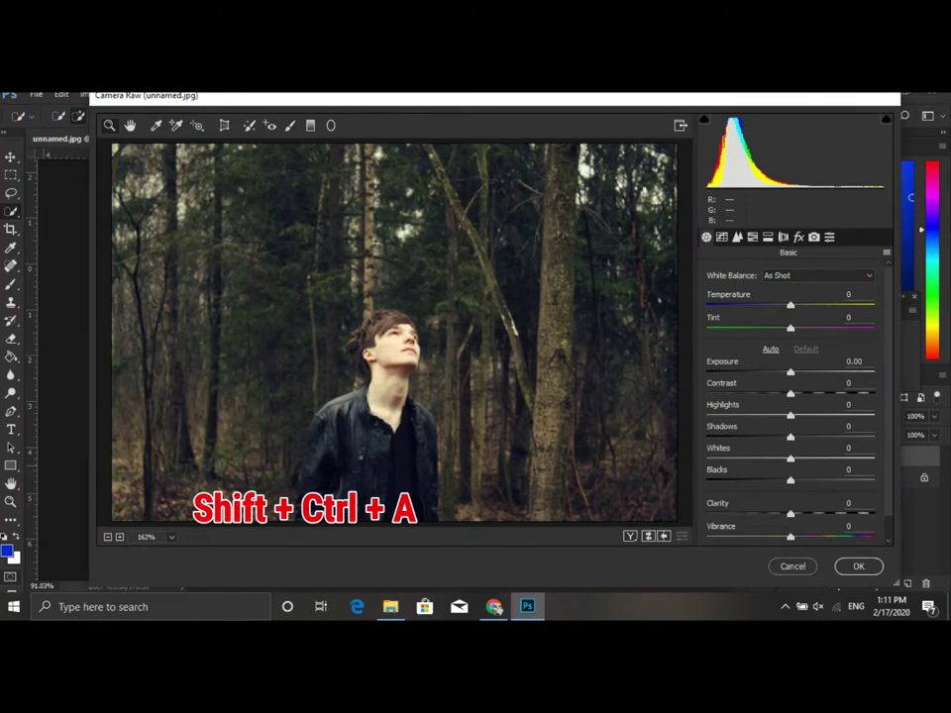
{"action": "type", "text": "-0.55"}
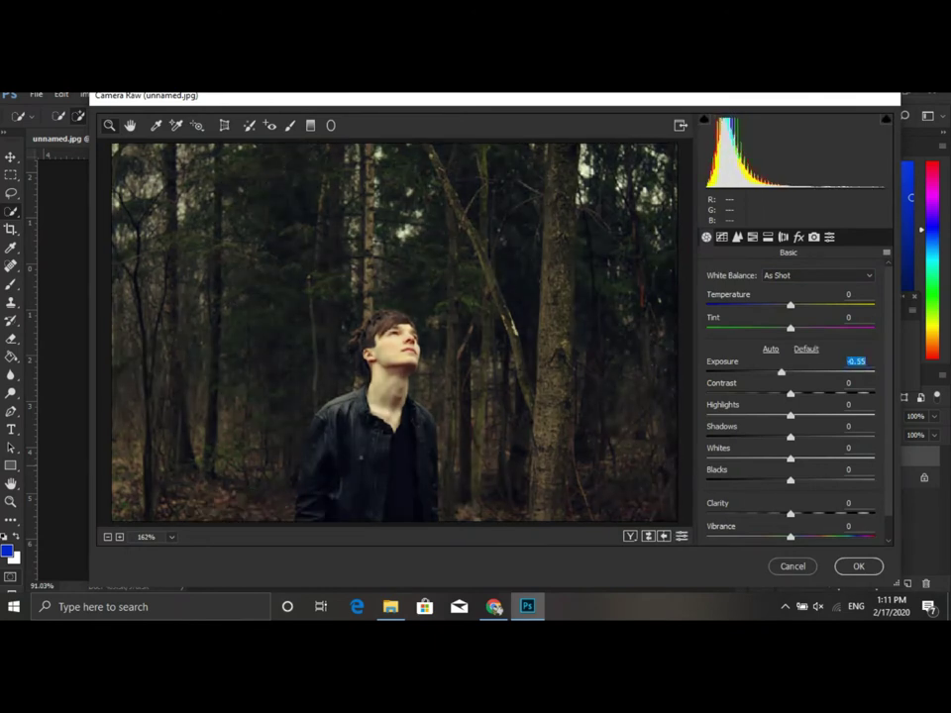
{"action": "key", "text": "Tab"}
{"action": "type", "text": "33"}
{"action": "key", "text": "Return"}
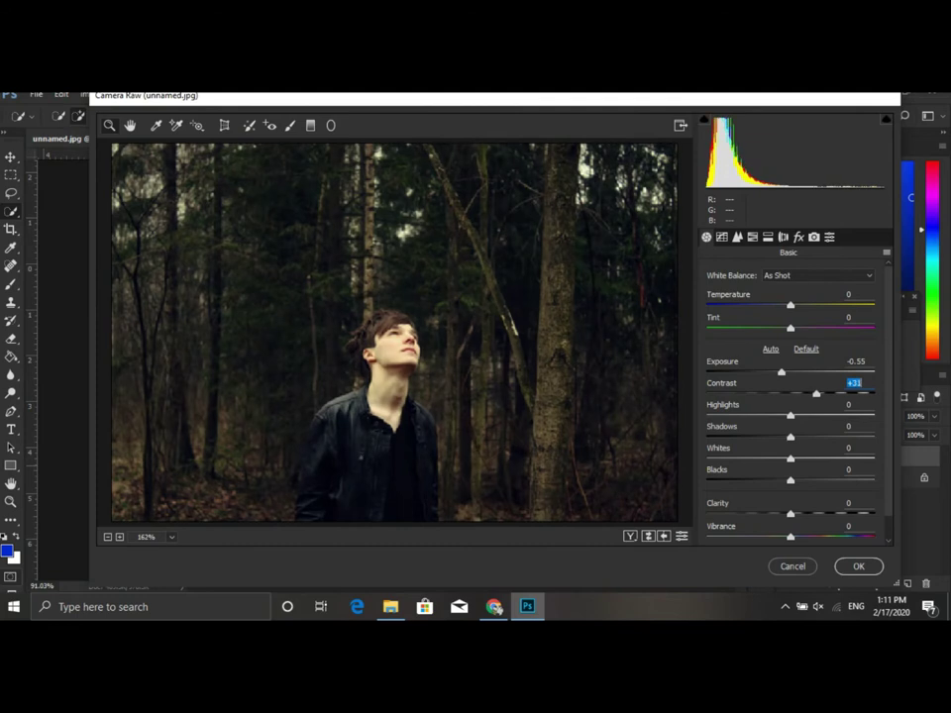
{"action": "type", "text": "-23-33"}
{"action": "key", "text": "Return"}
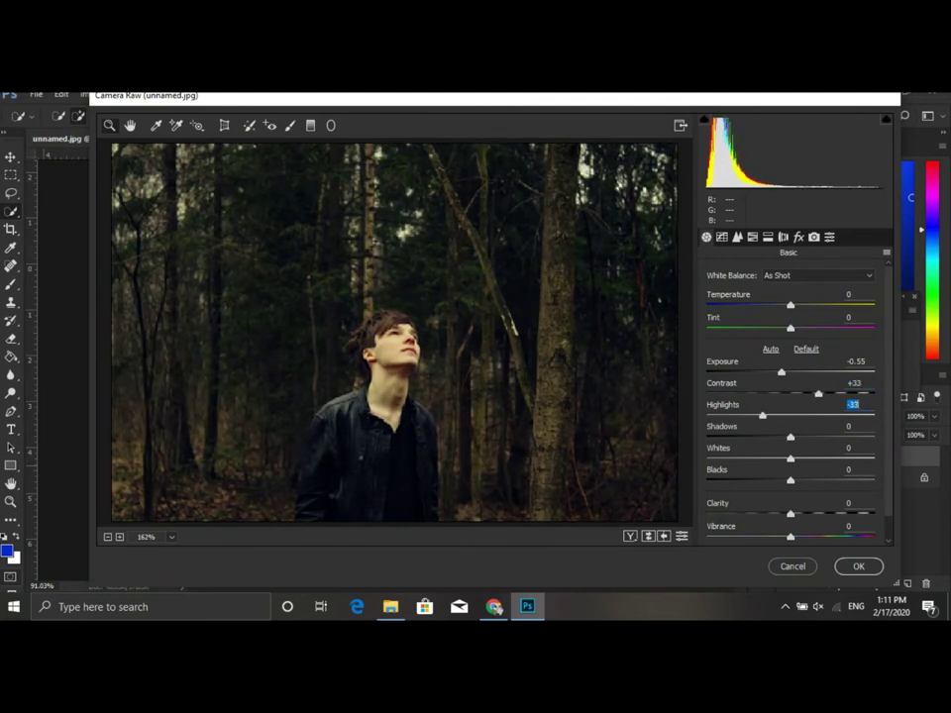
{"action": "type", "text": "-15"}
{"action": "key", "text": "Return"}
{"action": "key", "text": "Tab"}
{"action": "type", "text": "-26"}
{"action": "key", "text": "Return"}
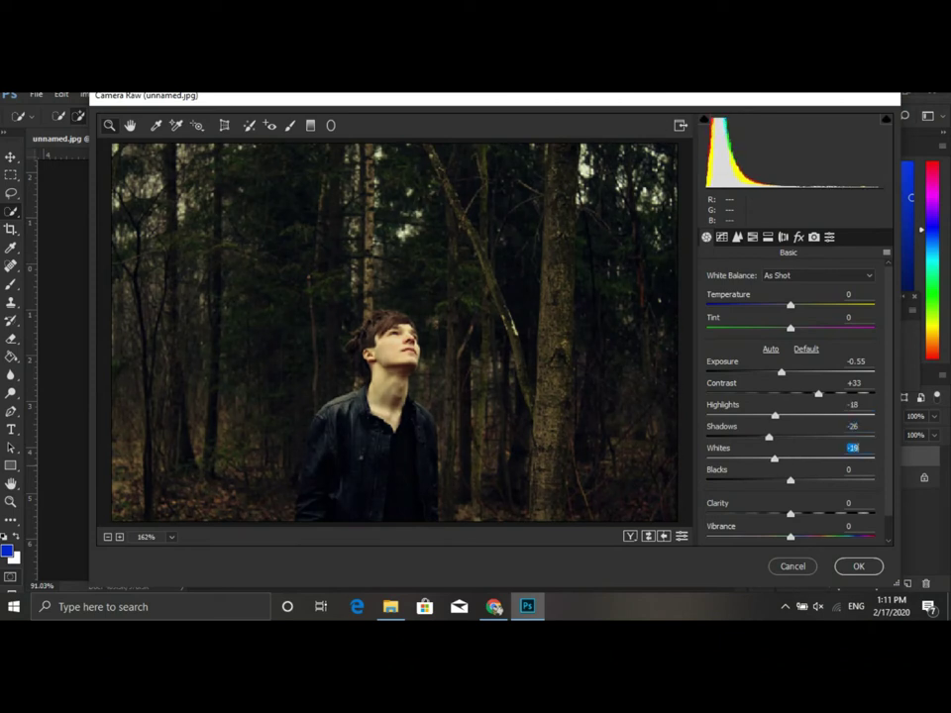
- Lower the Blacks, adjust Clarity, set Vibrance to -31, and apply the Camera Raw grade
{"action": "key", "text": "Tab"}
{"action": "type", "text": "-26"}
{"action": "key", "text": "Return"}
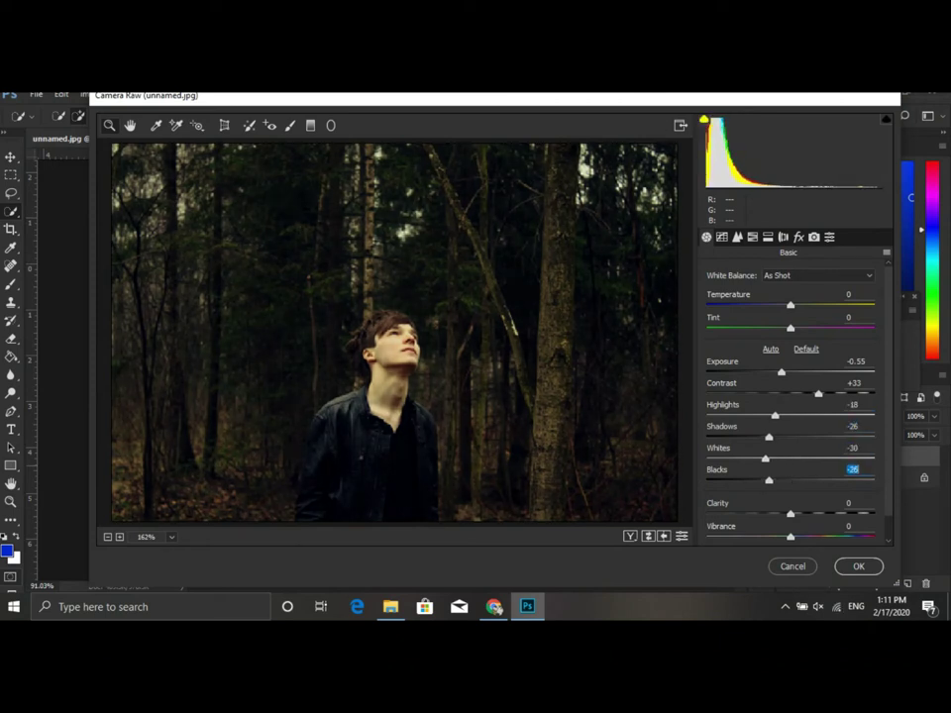
{"action": "type", "text": "31"}
{"action": "key", "text": "Return"}
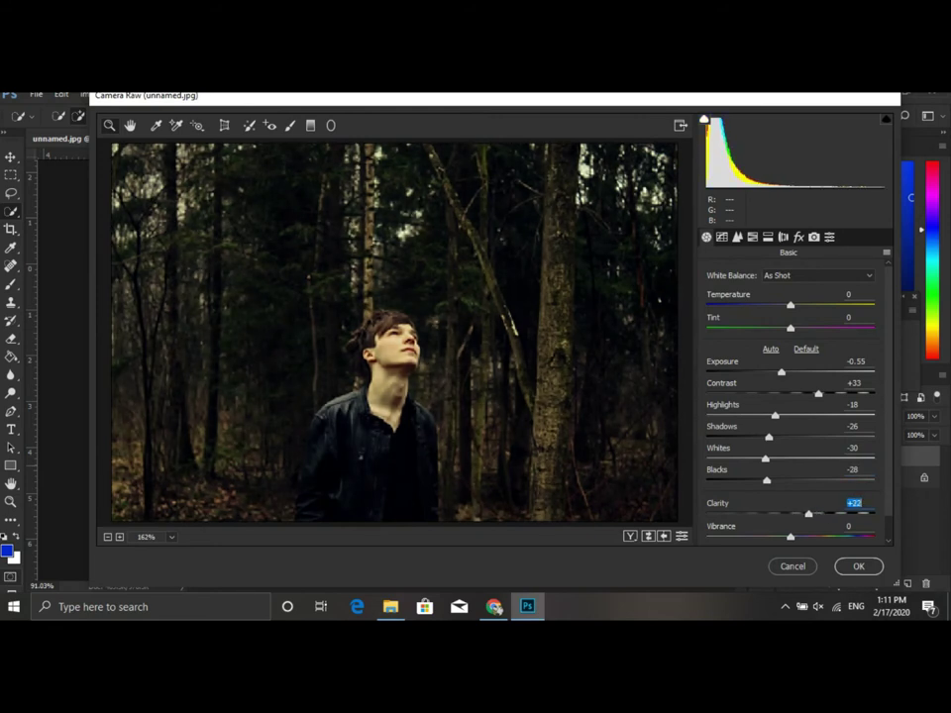
{"action": "type", "text": "-44"}
{"action": "key", "text": "Return"}
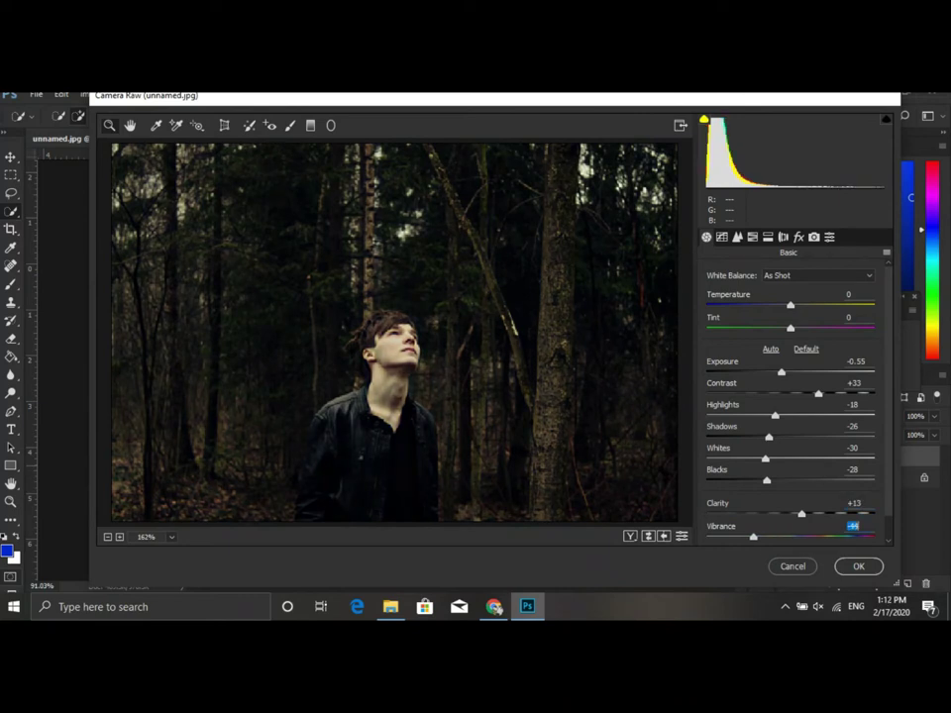
{"action": "type", "text": "-31"}
{"action": "key", "text": "Tab"}
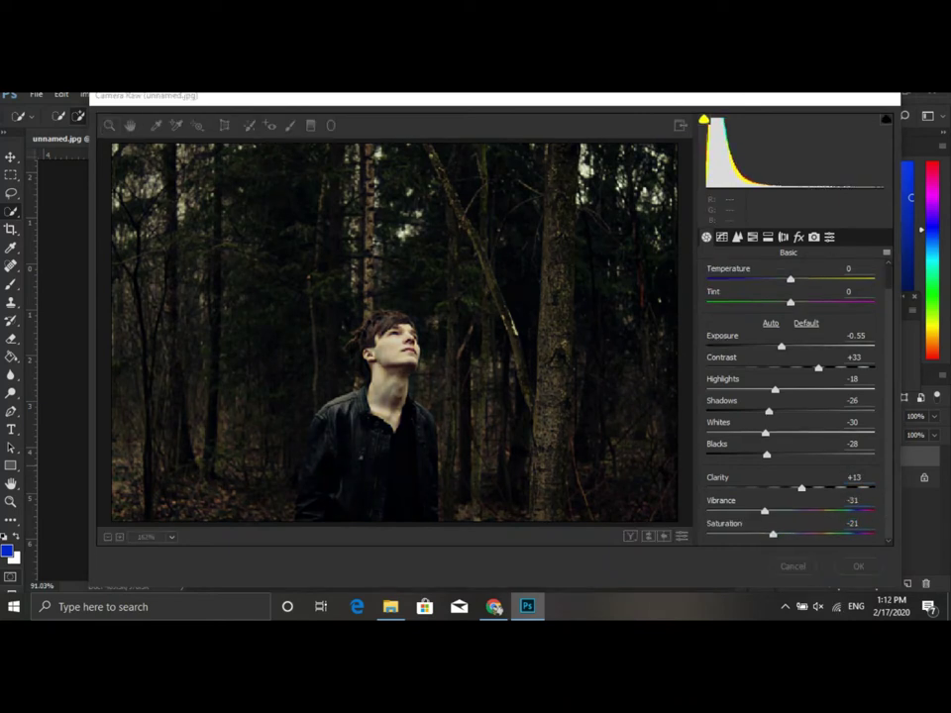
{"action": "key", "text": "Return"}
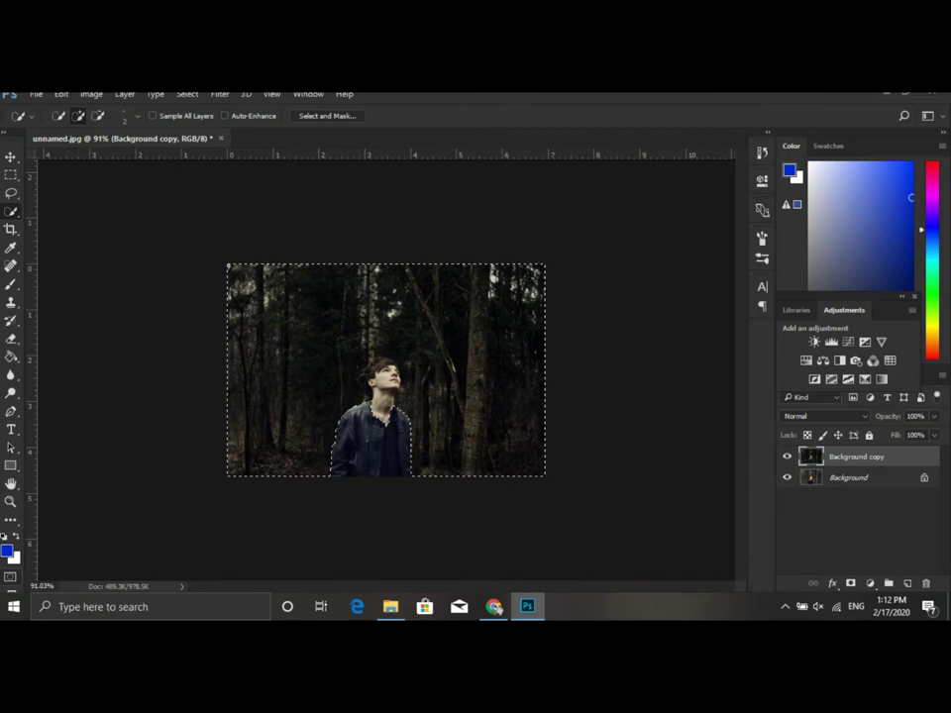
- Apply a Black and White conversion with Reds 8 and Yellows 23
{"action": "key", "text": "ctrl+alt+shift+b"}
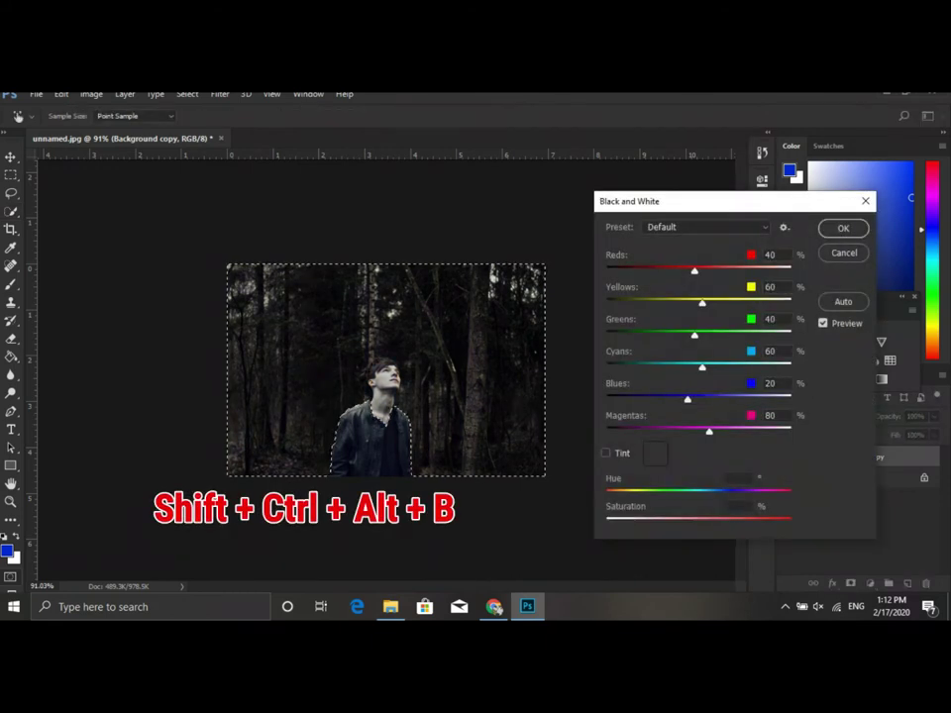
{"action": "type", "text": "8"}
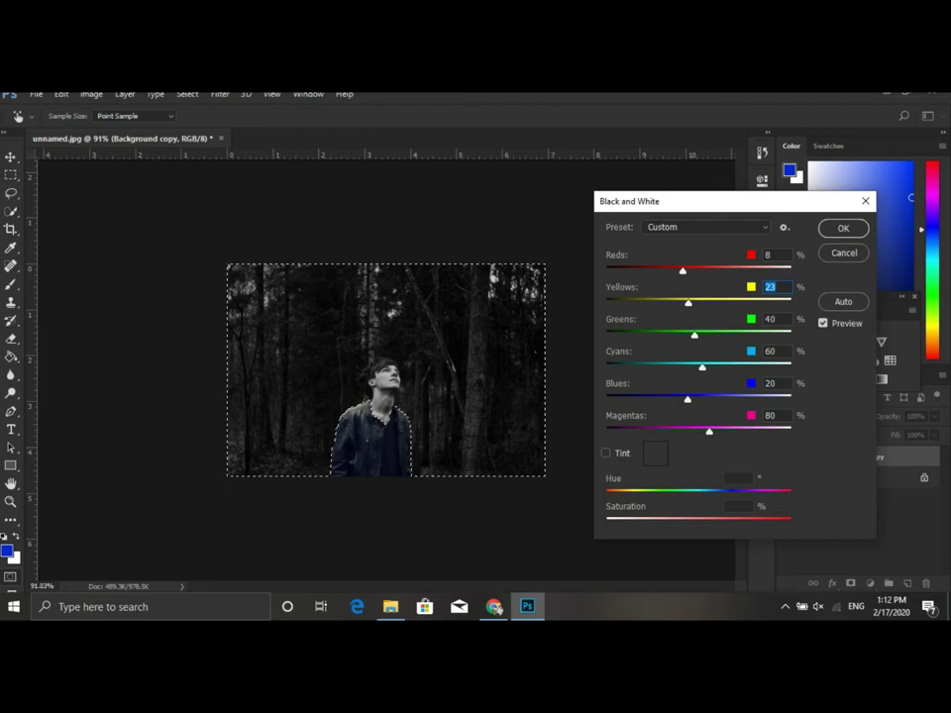
{"action": "key", "text": "Return"}
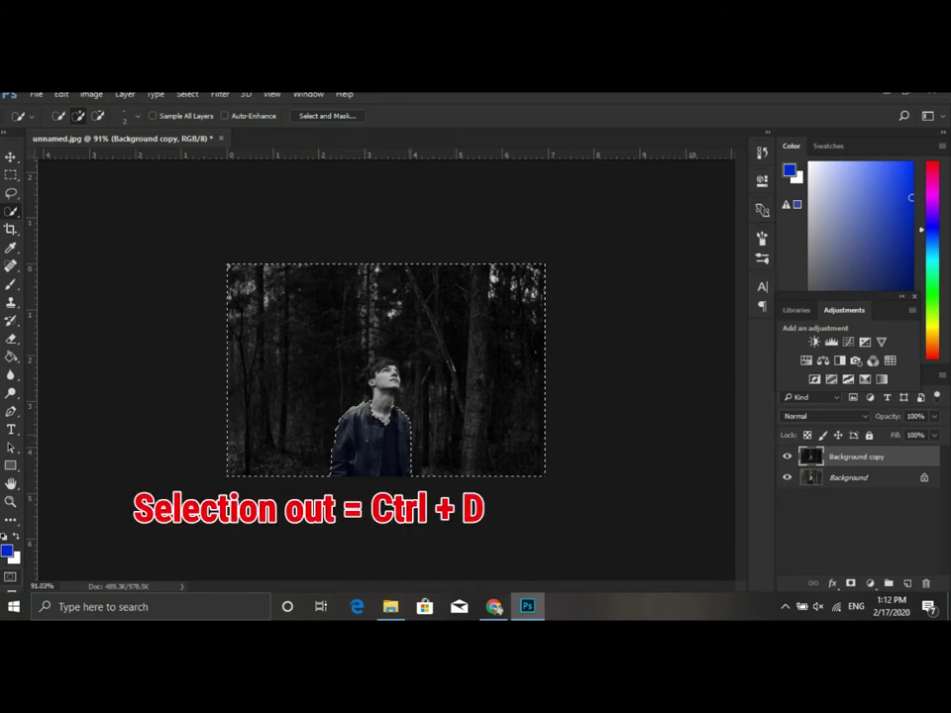
- Clear the old selection and quick-select the man's jacket, hair and top of head
{"action": "key", "text": "ctrl+d"}
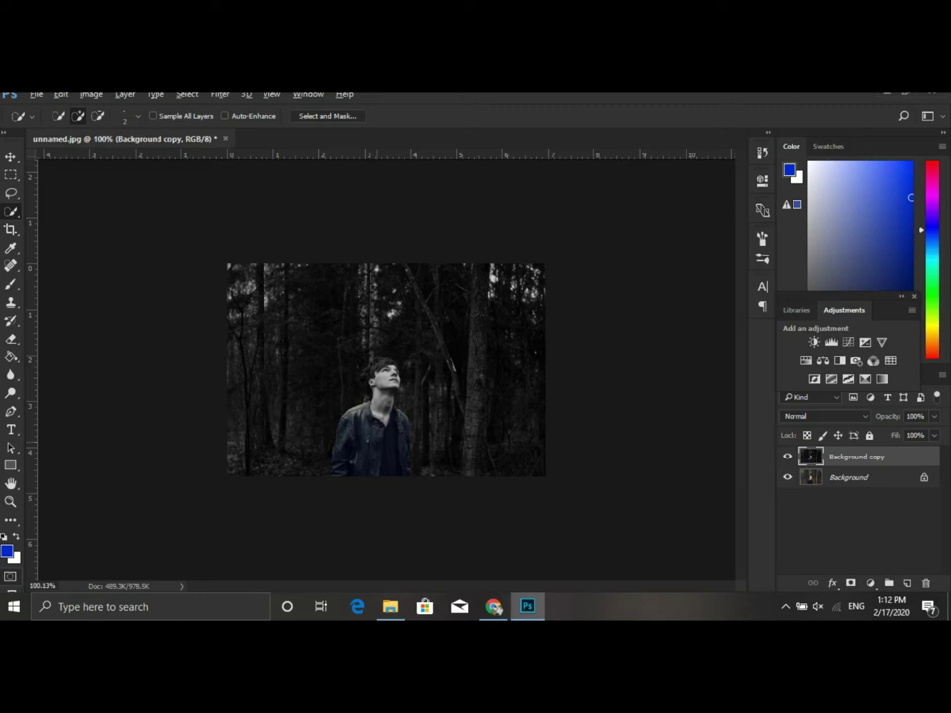
{"action": "scroll", "coordinate": [385, 370], "scroll_direction": "up", "scroll_amount": 2}
{"action": "scroll", "coordinate": [385, 369], "scroll_direction": "up", "scroll_amount": 1}
{"action": "scroll", "coordinate": [384, 370], "scroll_direction": "up", "scroll_amount": 2}
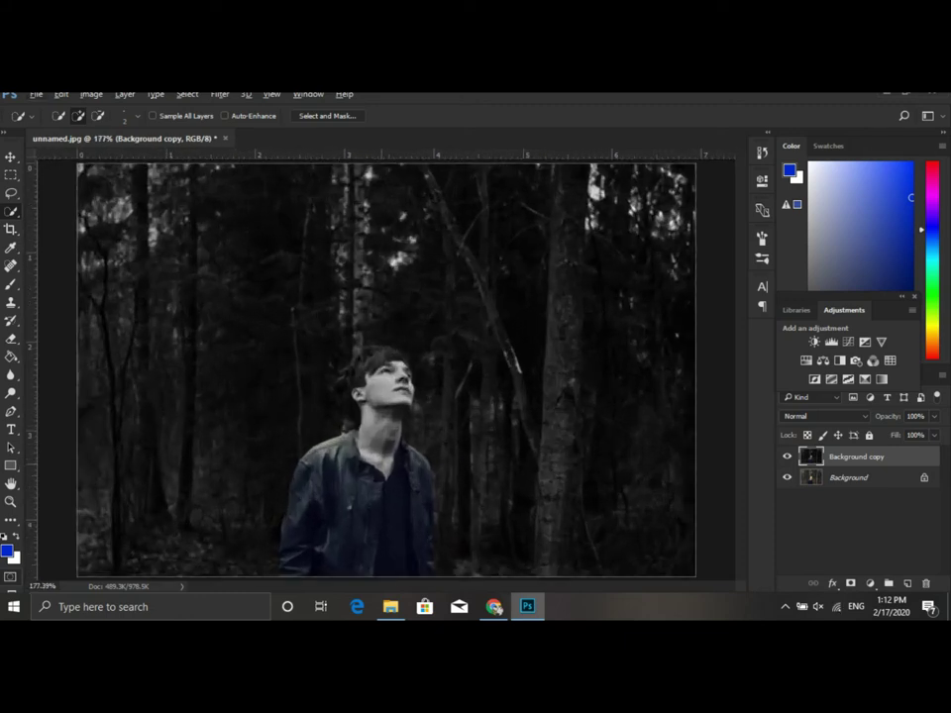
{"action": "scroll", "coordinate": [387, 365], "scroll_direction": "down", "scroll_amount": 1}
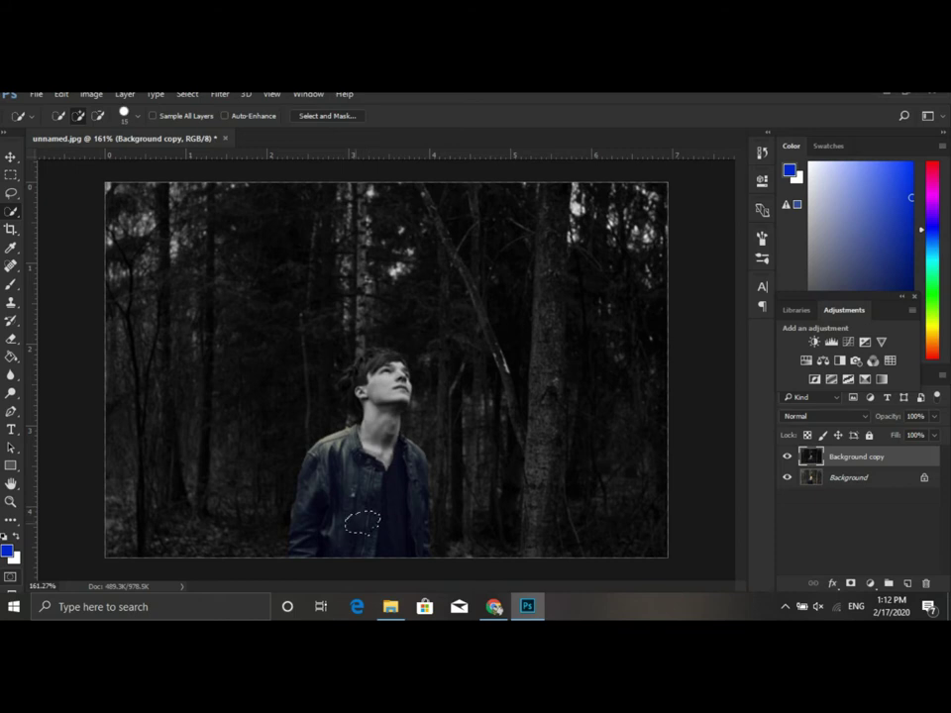
{"action": "left_click_drag", "start_coordinate": [351, 535], "coordinate": [396, 495]}
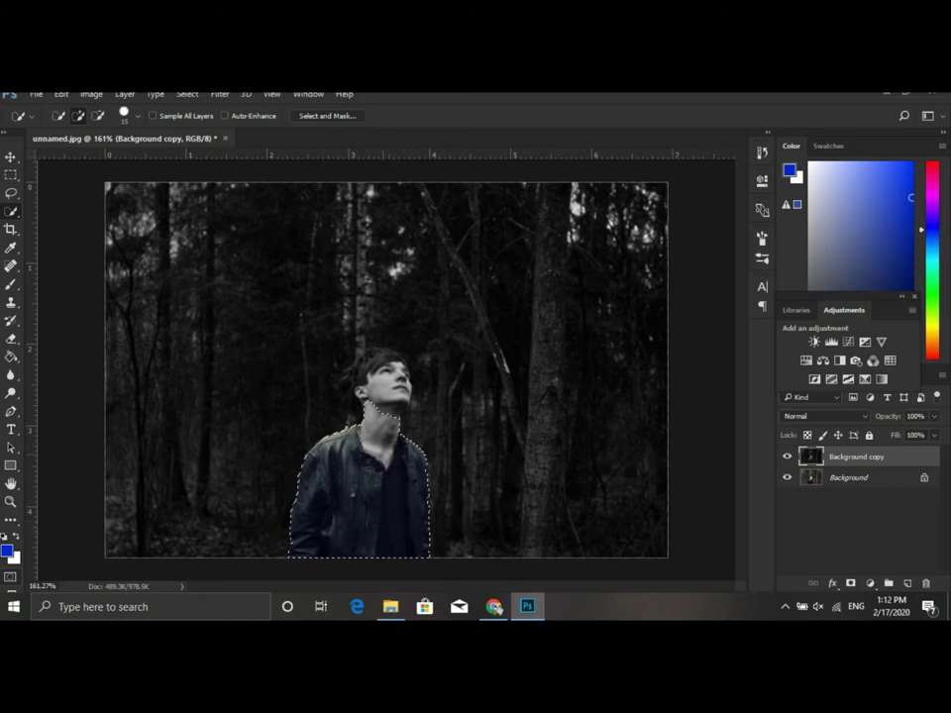
{"action": "left_click", "coordinate": [374, 367]}
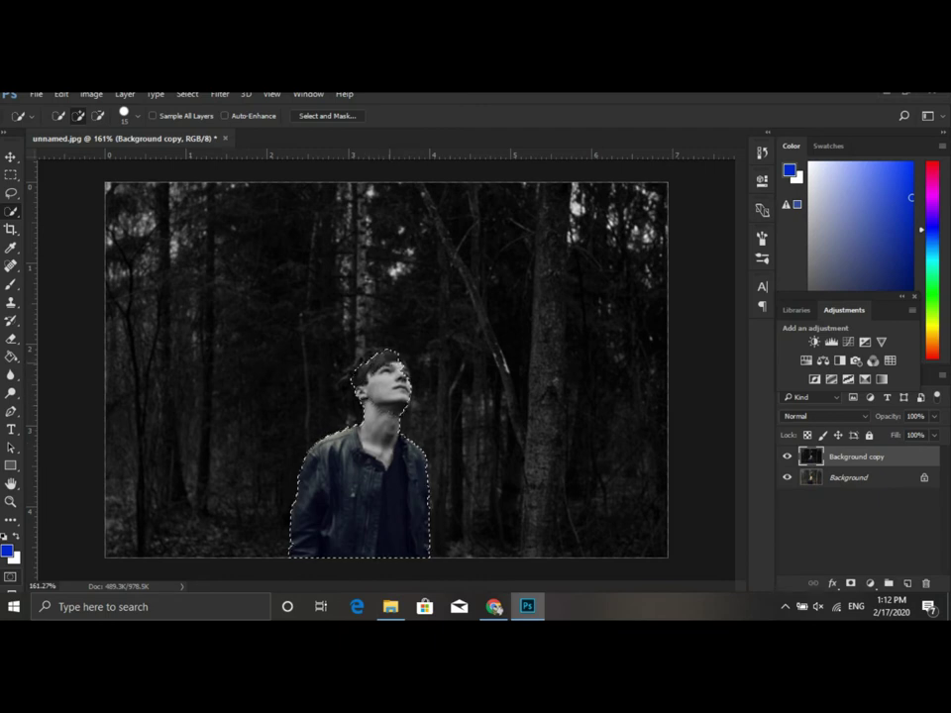
- Subtract stray areas from the man's outline, then invert the selection onto the forest
{"action": "key", "text": "ctrl+comma"}
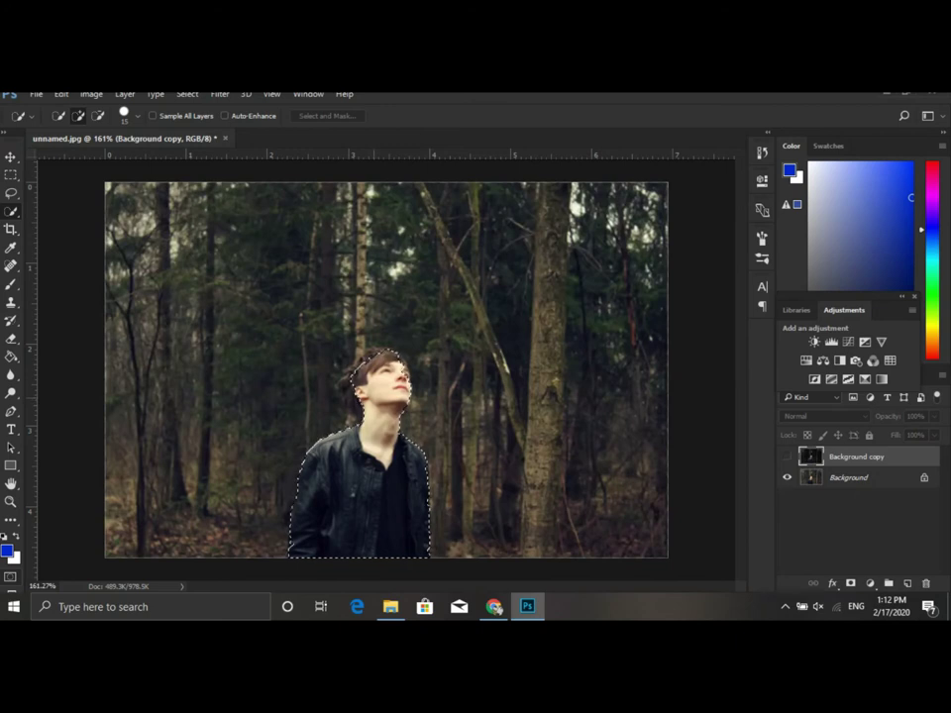
{"action": "scroll", "coordinate": [357, 389], "scroll_direction": "up", "scroll_amount": 2, "text": "alt"}
{"action": "scroll", "coordinate": [347, 436], "scroll_direction": "up", "scroll_amount": 1, "text": "alt"}
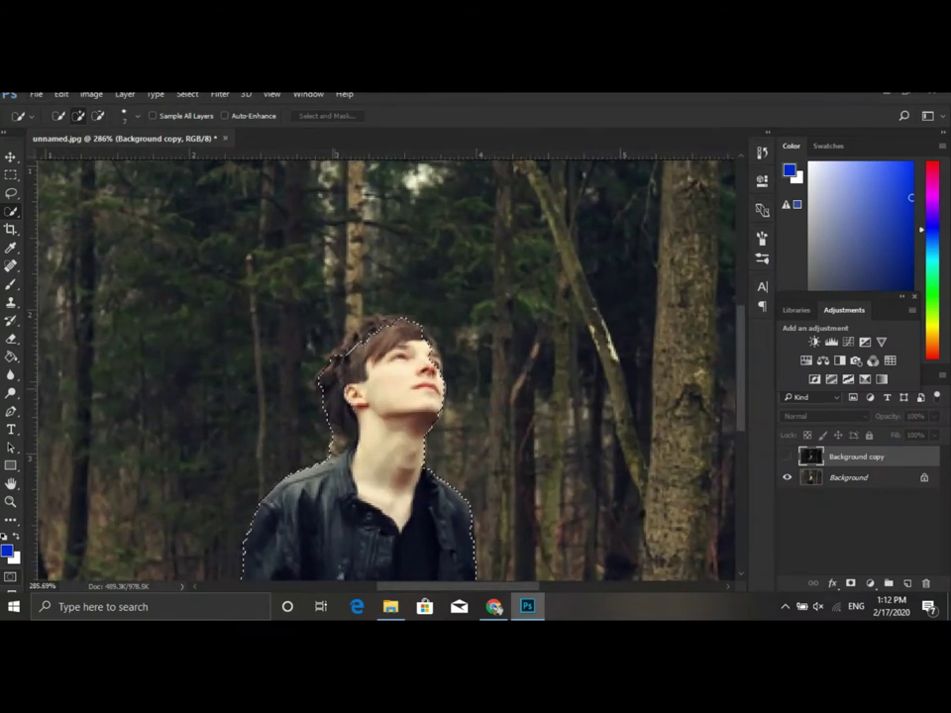
{"action": "scroll", "coordinate": [337, 407], "scroll_direction": "down", "scroll_amount": 1, "text": "alt"}
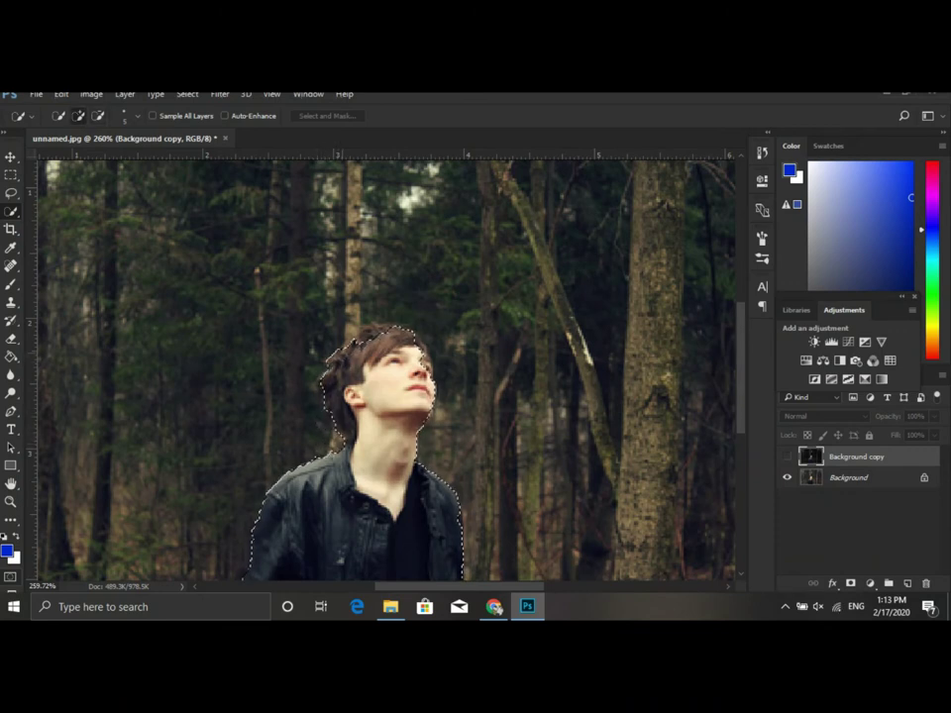
{"action": "key", "text": "alt"}
{"action": "scroll", "coordinate": [396, 367], "scroll_direction": "up", "scroll_amount": 2}
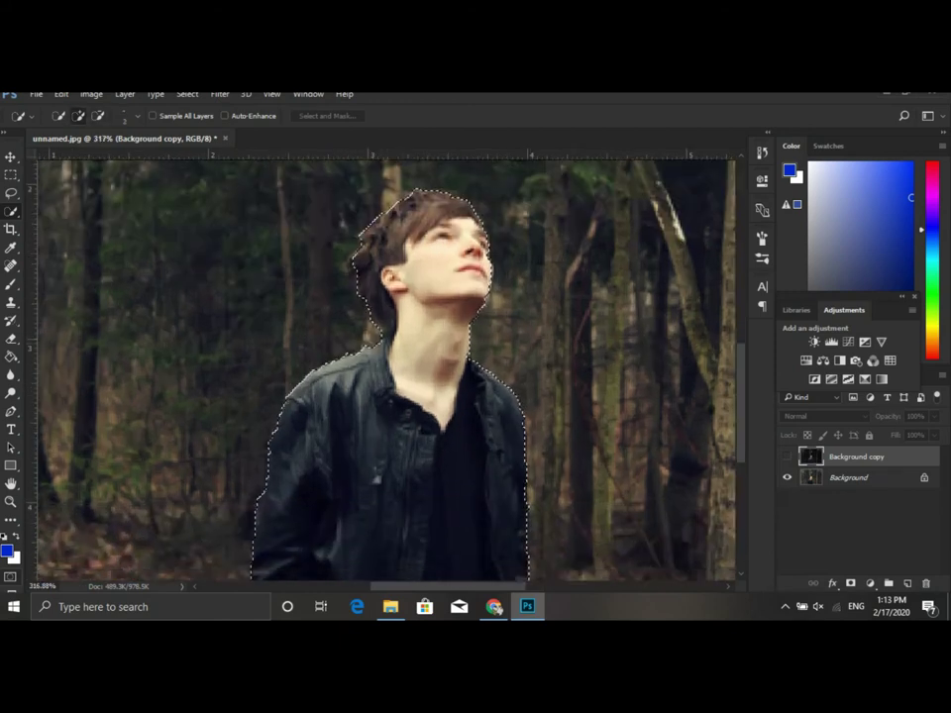
{"action": "scroll", "coordinate": [396, 367], "scroll_direction": "down", "scroll_amount": 1}
{"action": "scroll", "coordinate": [396, 366], "scroll_direction": "down", "scroll_amount": 4}
{"action": "key", "text": "ctrl+shift+i"}
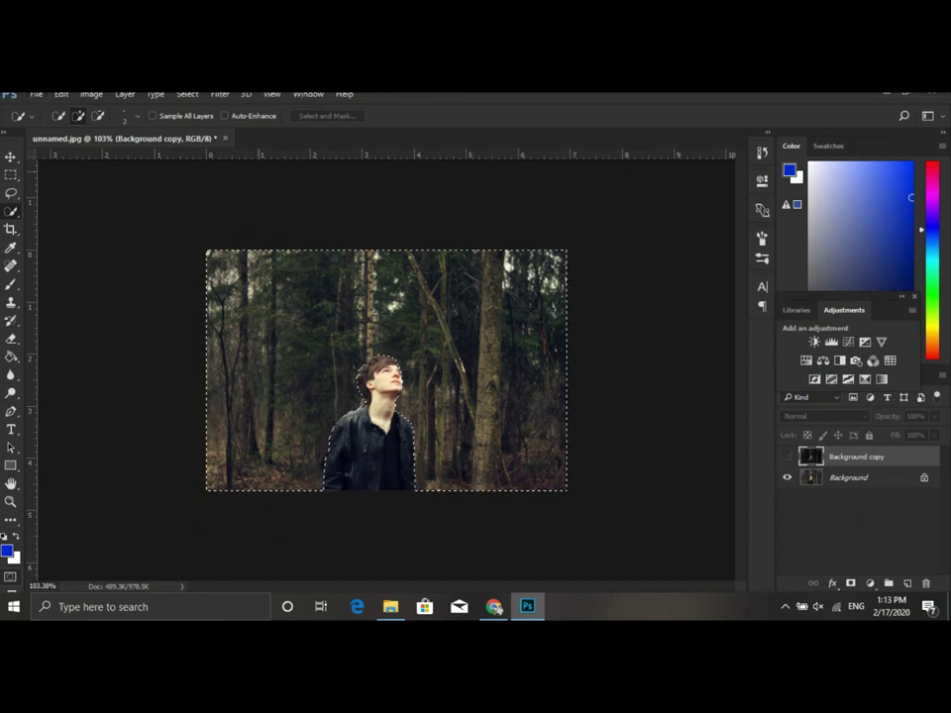
- Apply a Lens Blur with Radius 6 to the selected forest background
{"action": "left_click", "coordinate": [219, 94]}
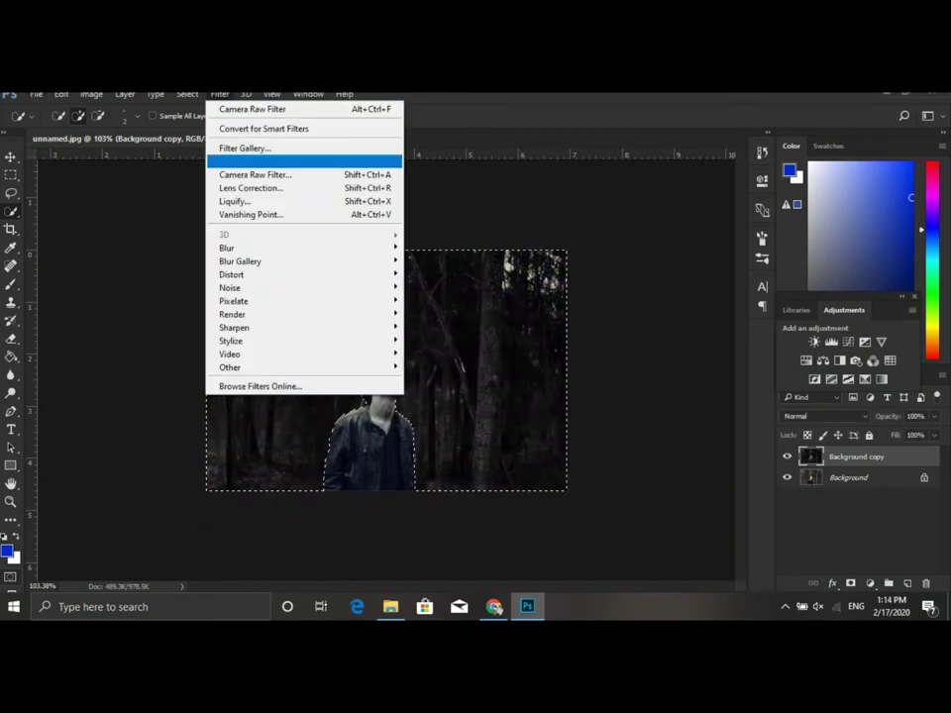
{"action": "key", "text": "Right"}
{"action": "key", "text": "Down"}
{"action": "key", "text": "Down"}
{"action": "key", "text": "Down"}
{"action": "key", "text": "Down"}
{"action": "key", "text": "Down"}
{"action": "key", "text": "Down"}
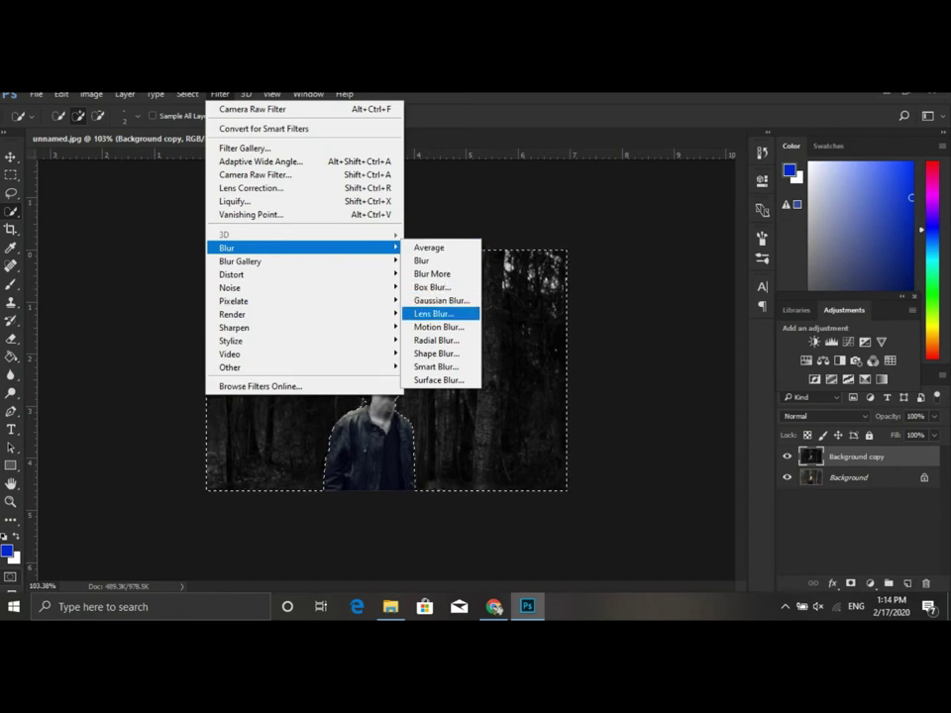
{"action": "key", "text": "Return"}
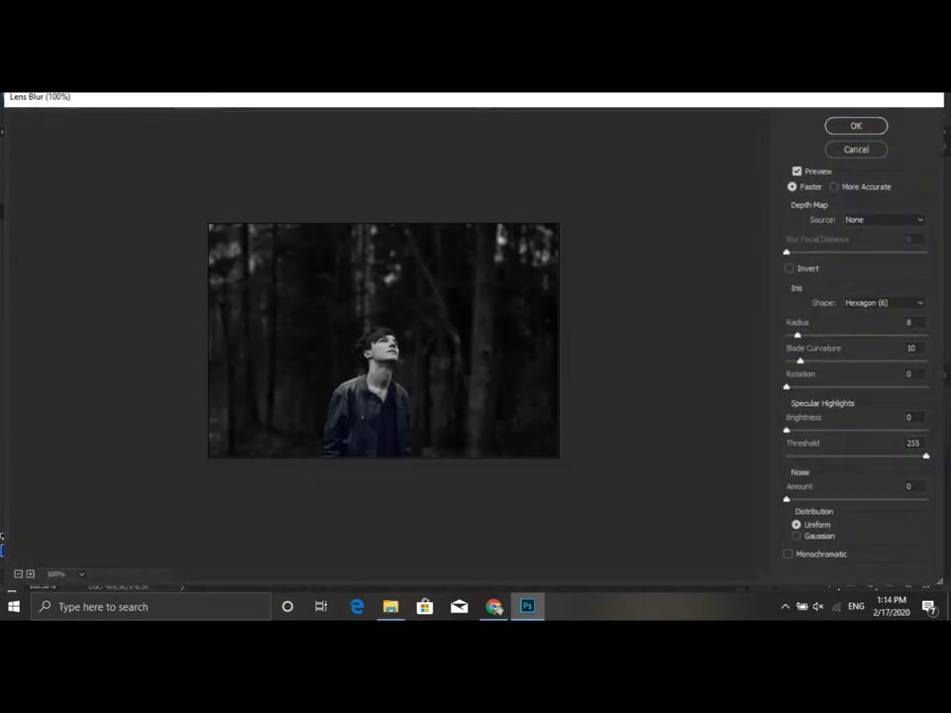
{"action": "double_click", "coordinate": [909, 322]}
{"action": "key", "text": "BackSpace"}
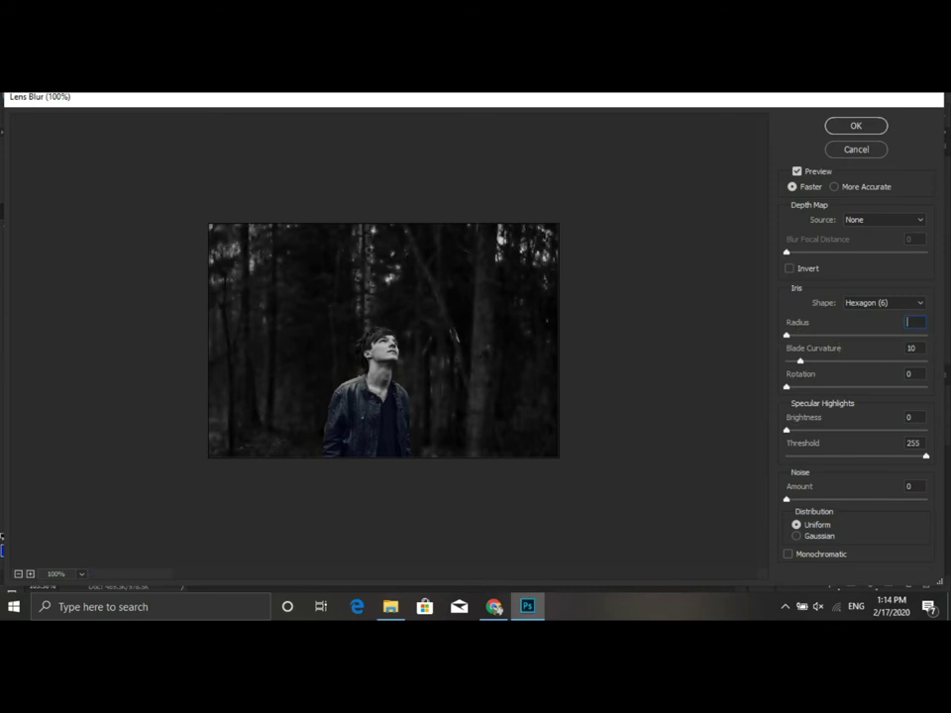
{"action": "type", "text": "6"}
{"action": "key", "text": "Return"}
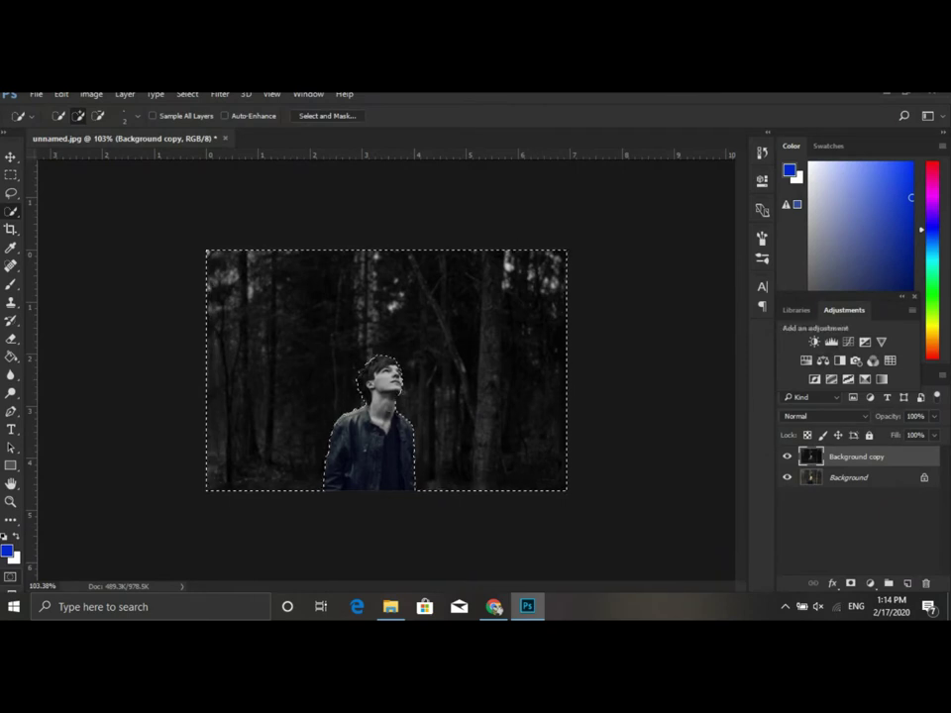
- Quick-select the man's jacket and add a new empty layer
{"action": "key", "text": "ctrl+d"}
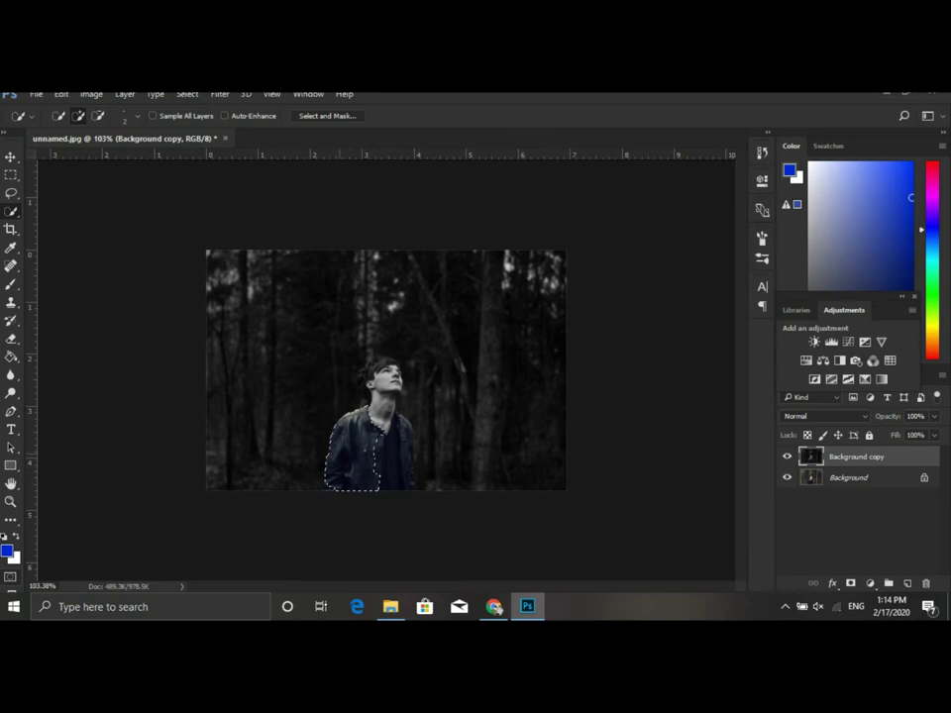
{"action": "left_click_drag", "start_coordinate": [379, 428], "coordinate": [398, 465]}
{"action": "scroll", "coordinate": [367, 465], "scroll_direction": "up", "scroll_amount": 2}
{"action": "scroll", "coordinate": [367, 465], "scroll_direction": "up", "scroll_amount": 2}
{"action": "scroll", "coordinate": [368, 465], "scroll_direction": "up", "scroll_amount": 1}
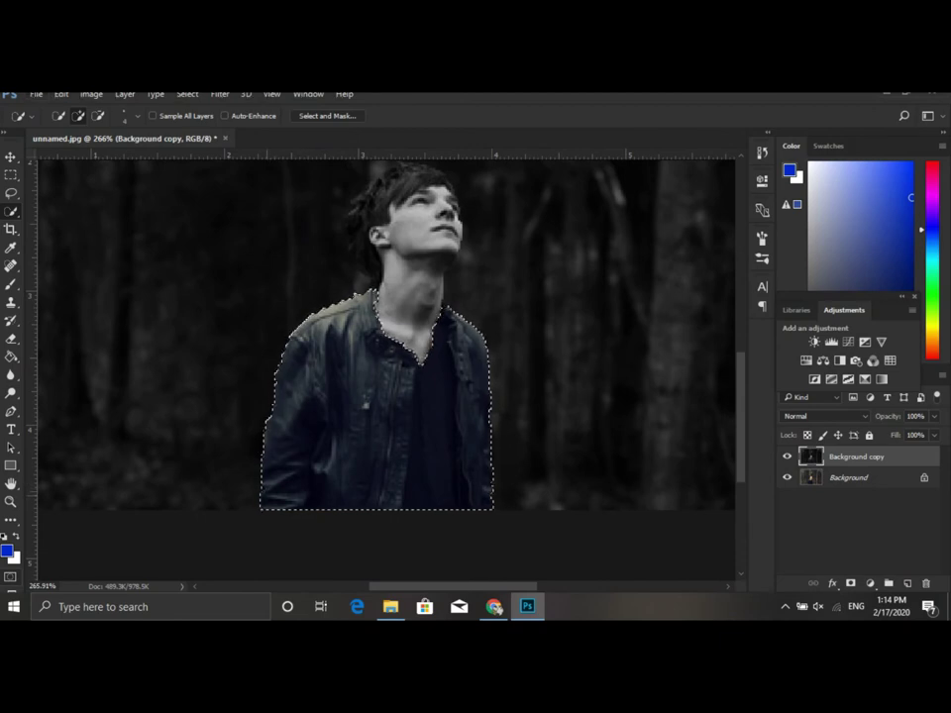
{"action": "left_click", "coordinate": [906, 584]}
- Fill the jacket blue on Layer 1 in Soft Light mode, deselect, and add Layer 2
{"action": "left_click", "coordinate": [11, 356]}
{"action": "left_click", "coordinate": [7, 551]}
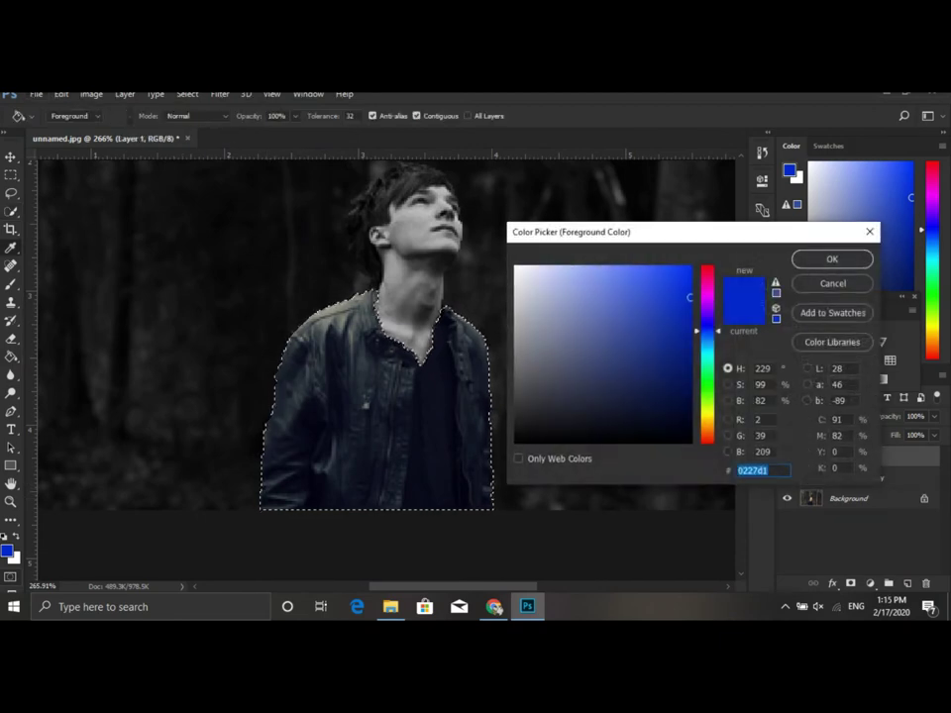
{"action": "left_click", "coordinate": [690, 296]}
{"action": "left_click", "coordinate": [832, 259]}
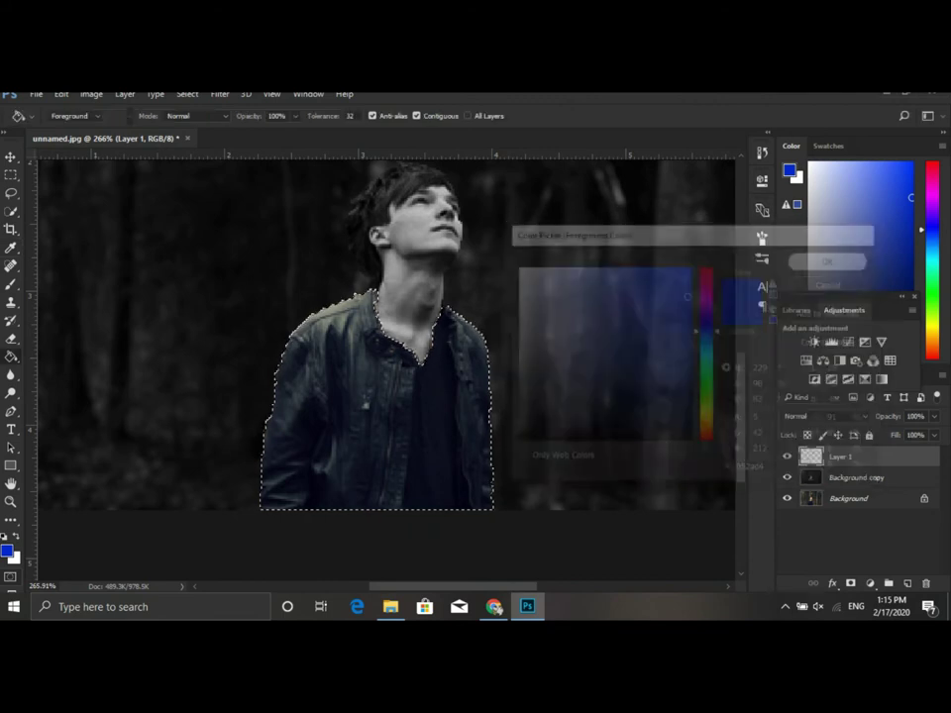
{"action": "left_click", "coordinate": [416, 397]}
{"action": "left_click", "coordinate": [822, 416]}
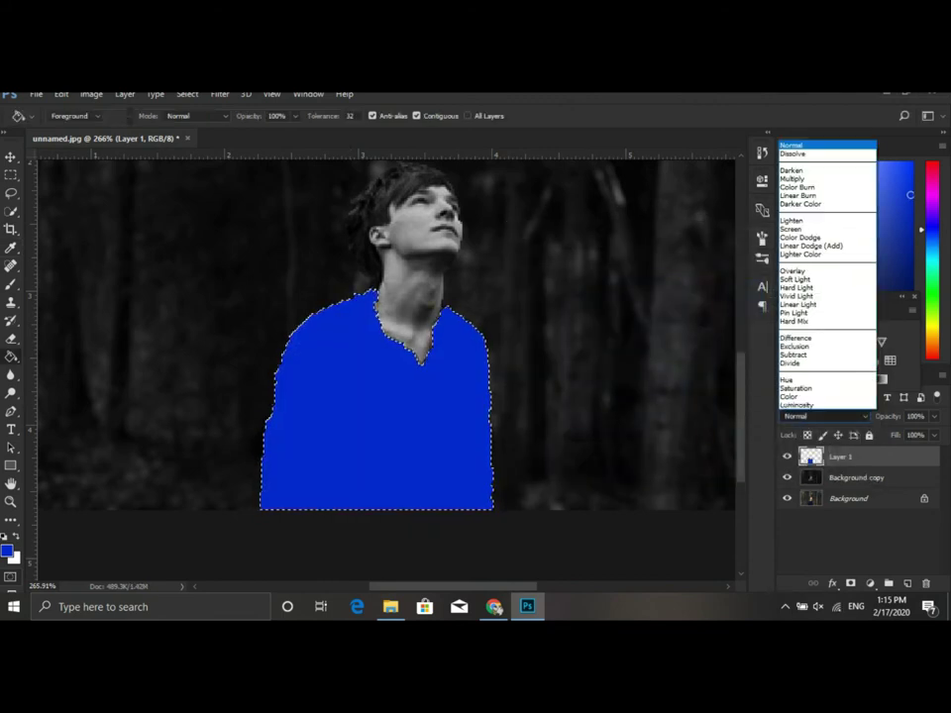
{"action": "left_click", "coordinate": [797, 278]}
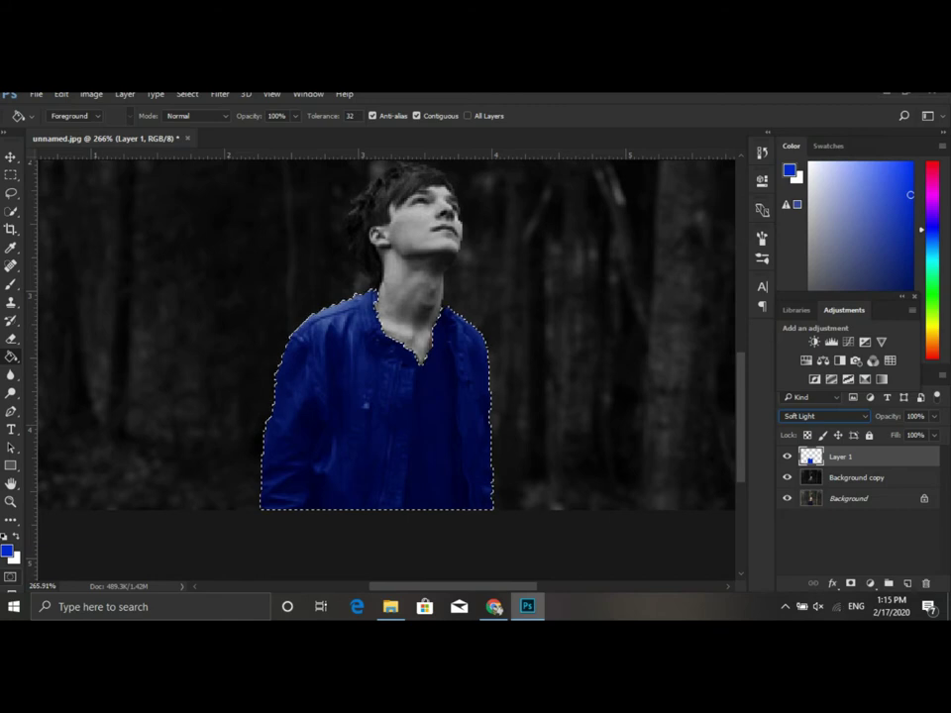
{"action": "key", "text": "ctrl+d"}
{"action": "key", "text": "ctrl+shift+alt+n"}
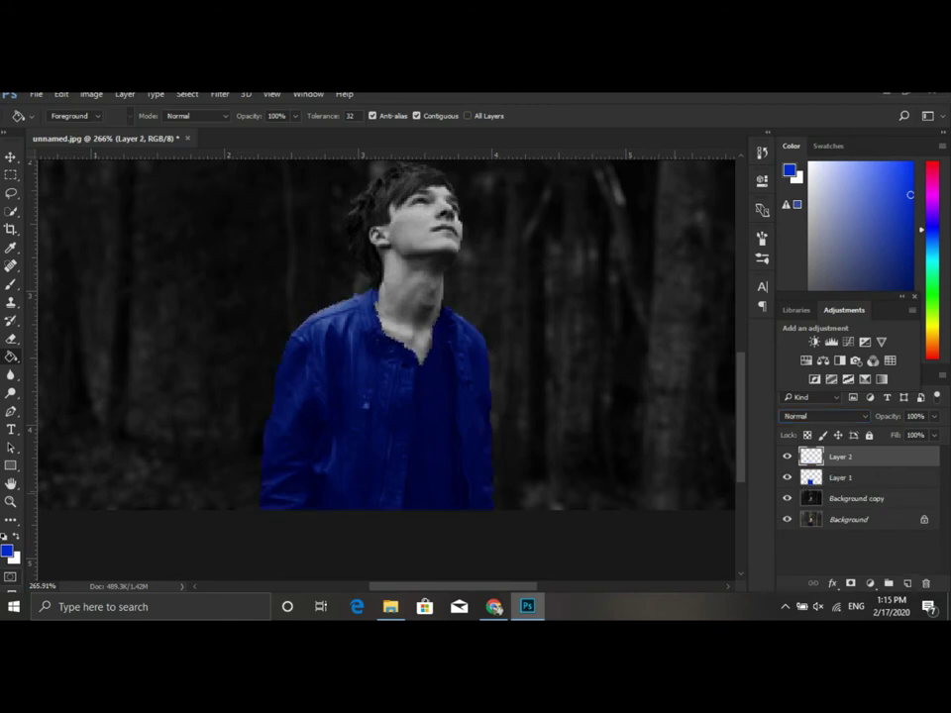
- Quick-select the dark shirt under the jacket and fill it blue on Layer 2
{"action": "key", "text": "w"}
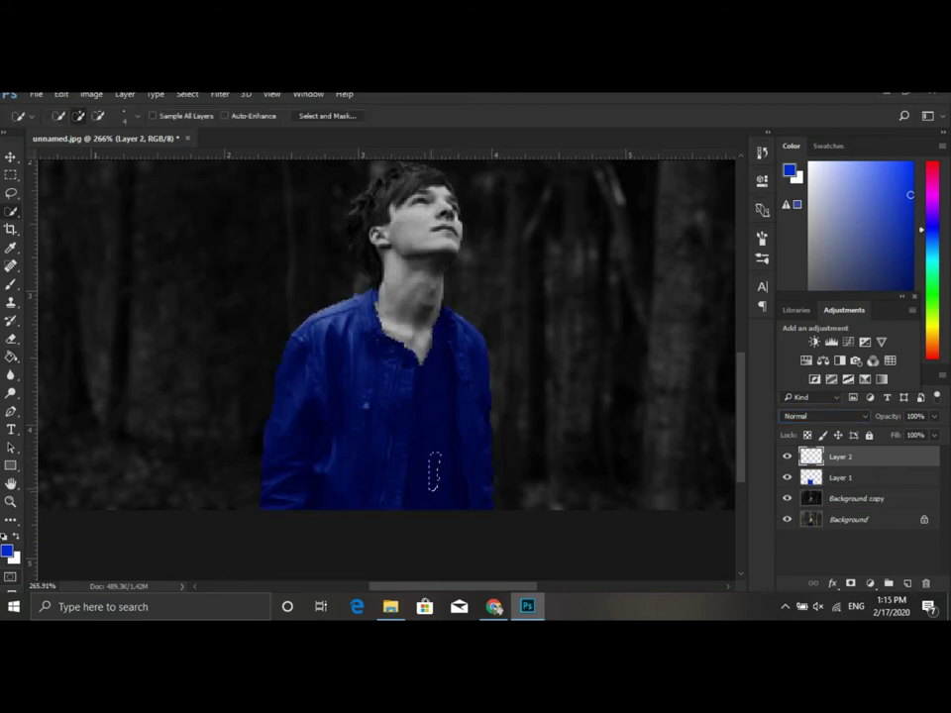
{"action": "key", "text": "alt+bracketleft"}
{"action": "key", "text": "alt+bracketleft"}
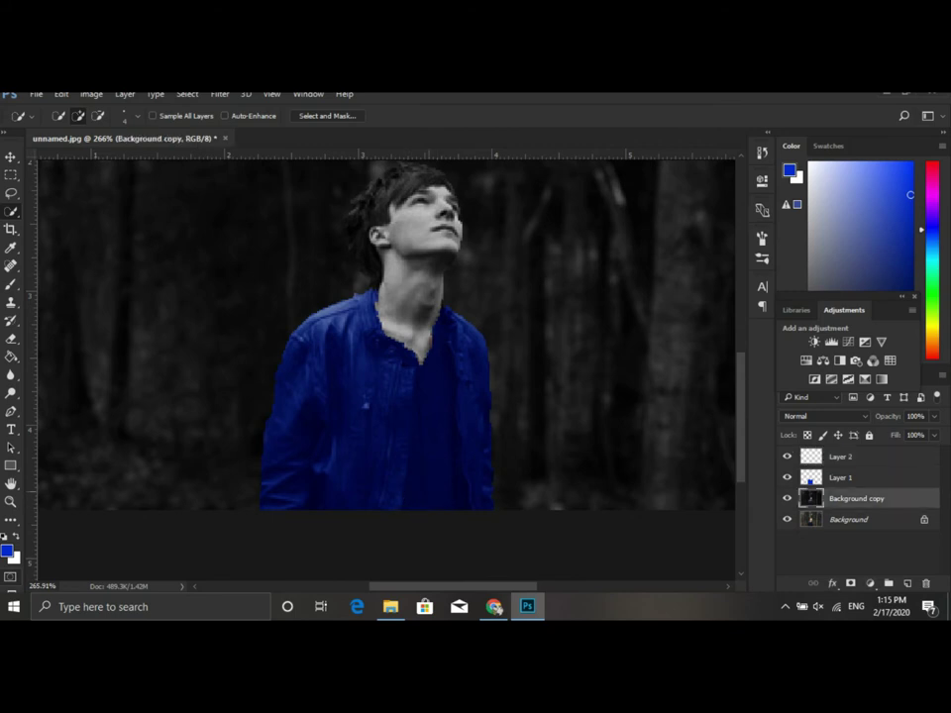
{"action": "left_click_drag", "start_coordinate": [432, 435], "coordinate": [421, 381]}
{"action": "left_click", "coordinate": [7, 551]}
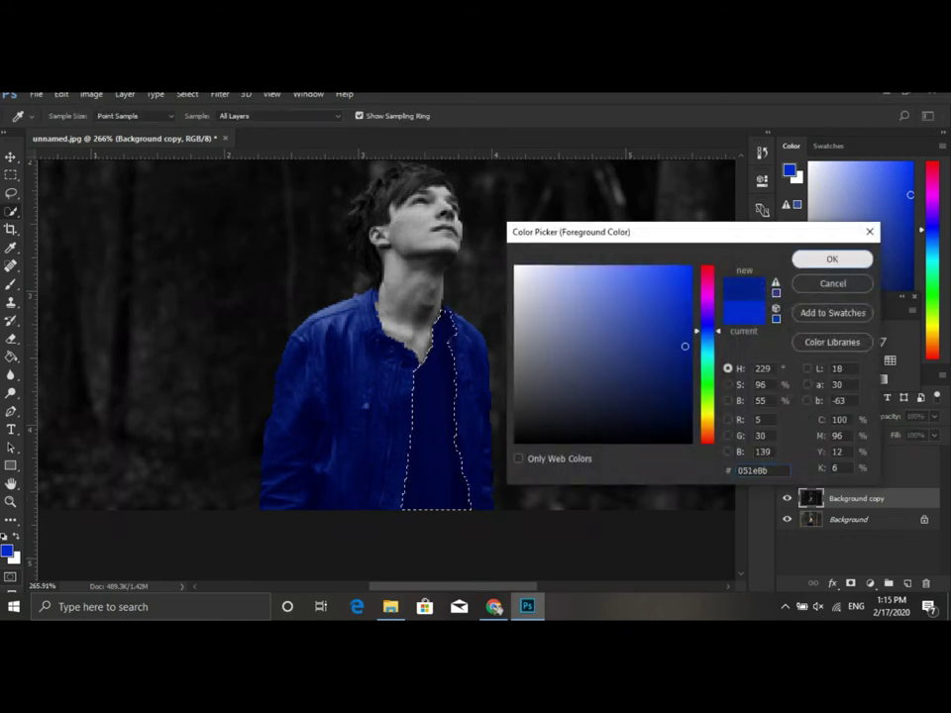
{"action": "key", "text": "Return"}
{"action": "key", "text": "g"}
{"action": "left_click", "coordinate": [840, 457]}
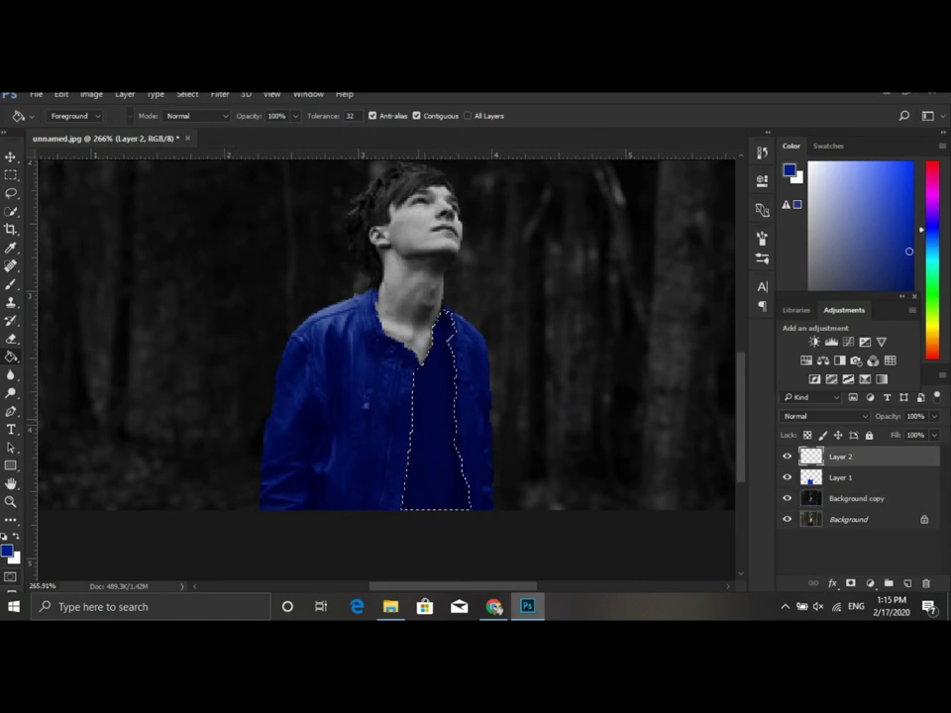
{"action": "left_click", "coordinate": [435, 426]}
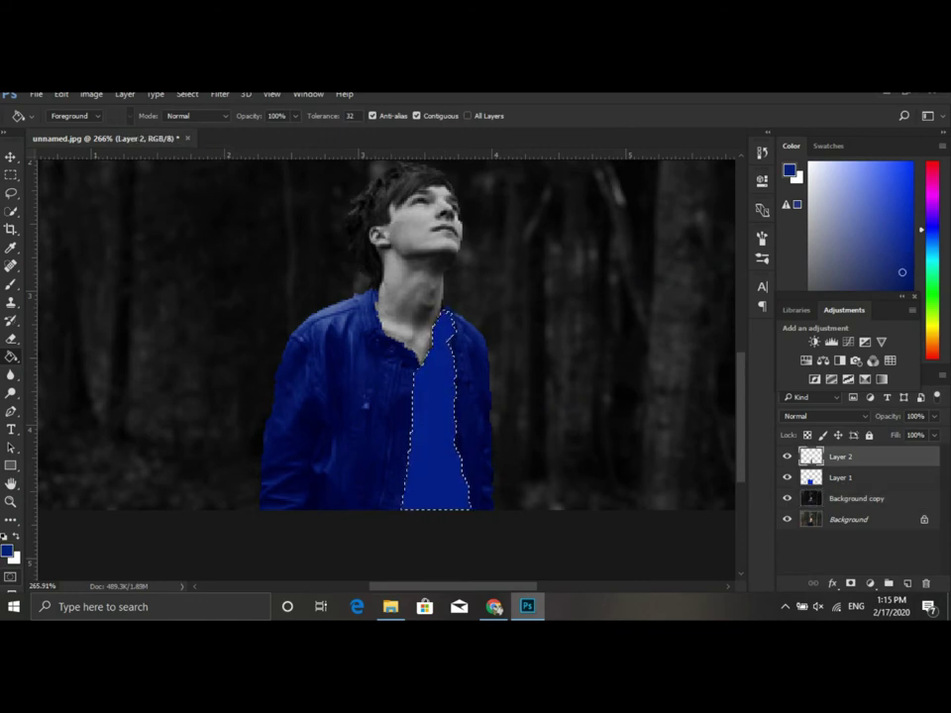
- Switch to a darker blue and set Layer 2's blend mode to Soft Light
{"action": "left_click_drag", "start_coordinate": [931, 229], "coordinate": [931, 220]}
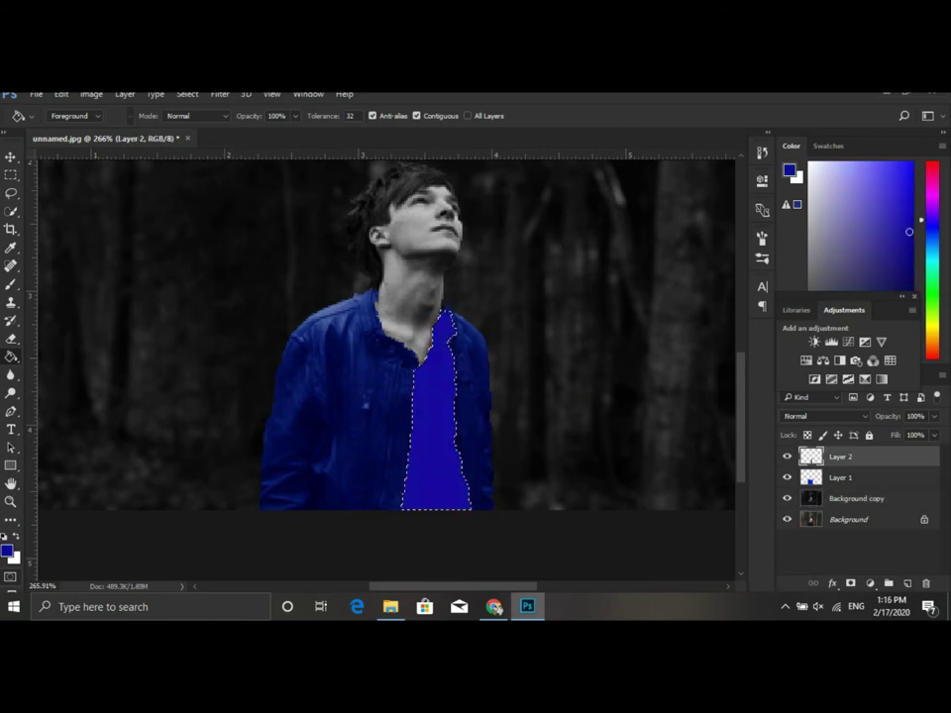
{"action": "left_click", "coordinate": [7, 550]}
{"action": "left_click", "coordinate": [680, 365]}
{"action": "key", "text": "Return"}
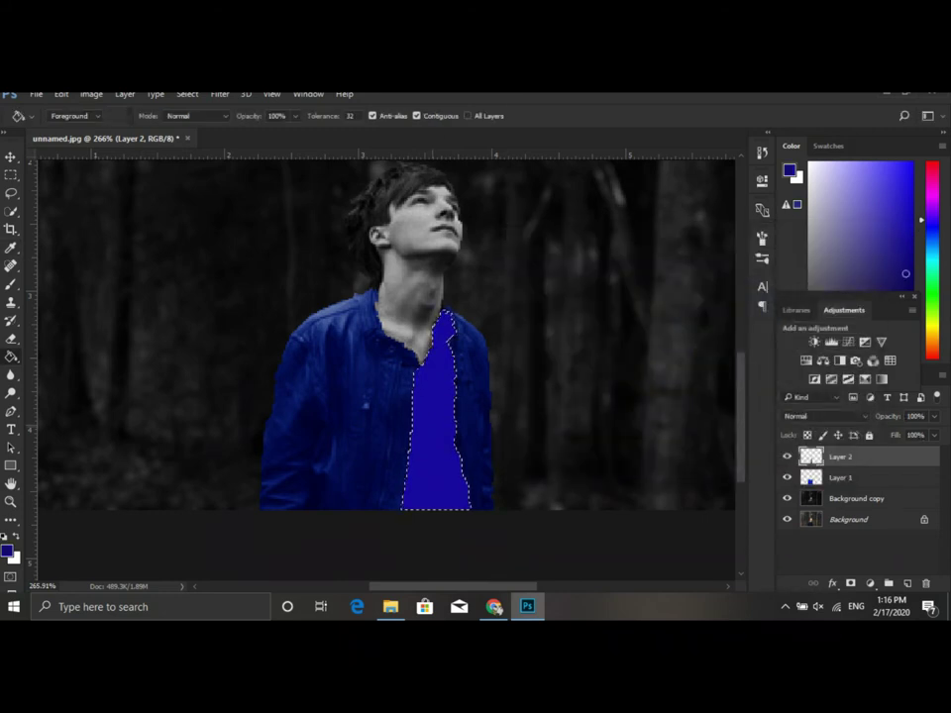
{"action": "left_click", "coordinate": [826, 416]}
{"action": "left_click", "coordinate": [802, 280]}
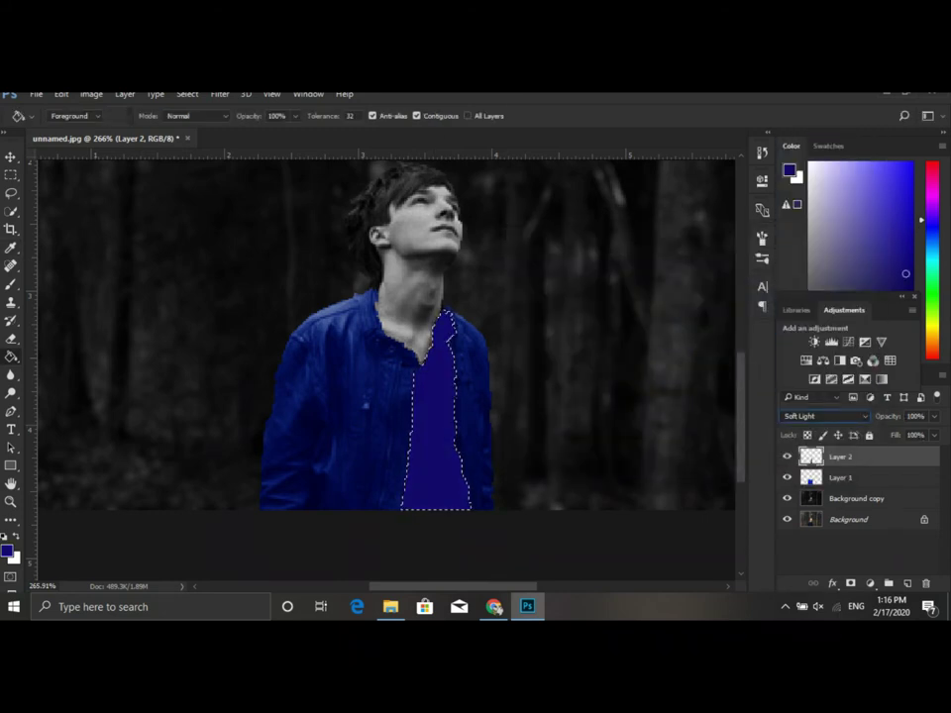
- Drag the butterfly image bbbbbb.png from Explorer onto the Photoshop canvas
{"action": "scroll", "coordinate": [386, 371], "scroll_direction": "down", "scroll_amount": 2}
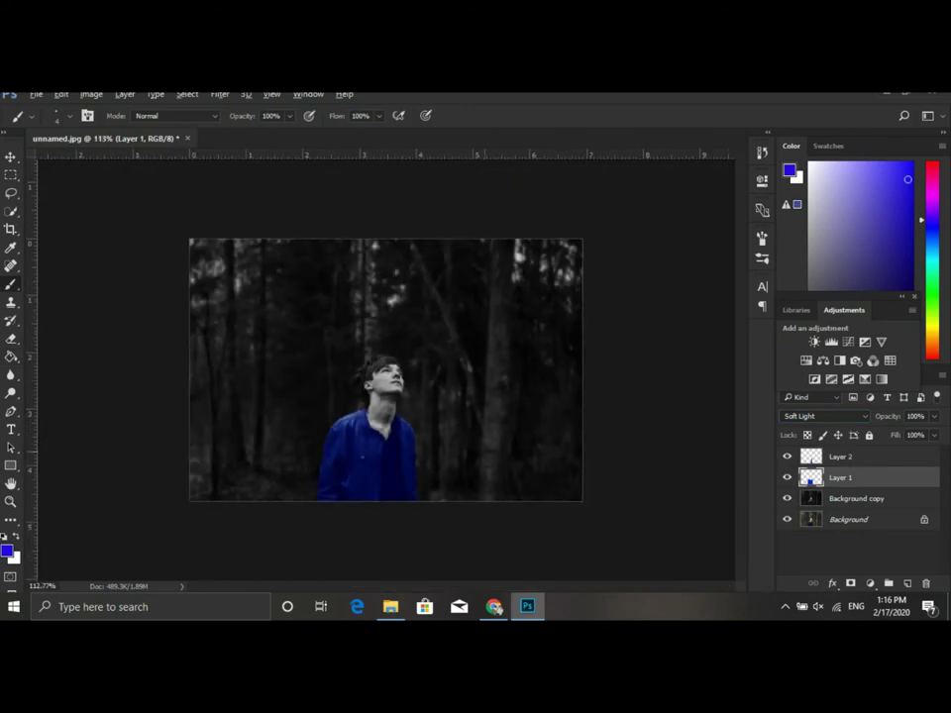
{"action": "scroll", "coordinate": [386, 370], "scroll_direction": "down", "scroll_amount": 2}
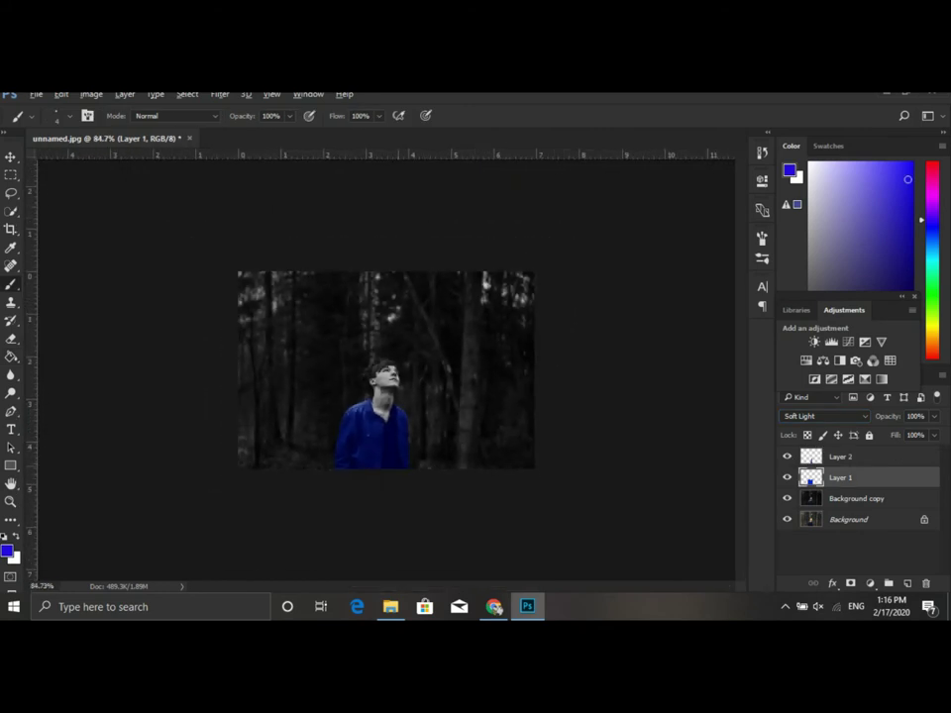
{"action": "scroll", "coordinate": [387, 370], "scroll_direction": "down", "scroll_amount": 1}
{"action": "scroll", "coordinate": [386, 371], "scroll_direction": "up", "scroll_amount": 1}
{"action": "scroll", "coordinate": [386, 371], "scroll_direction": "up", "scroll_amount": 1}
{"action": "scroll", "coordinate": [386, 370], "scroll_direction": "up", "scroll_amount": 1}
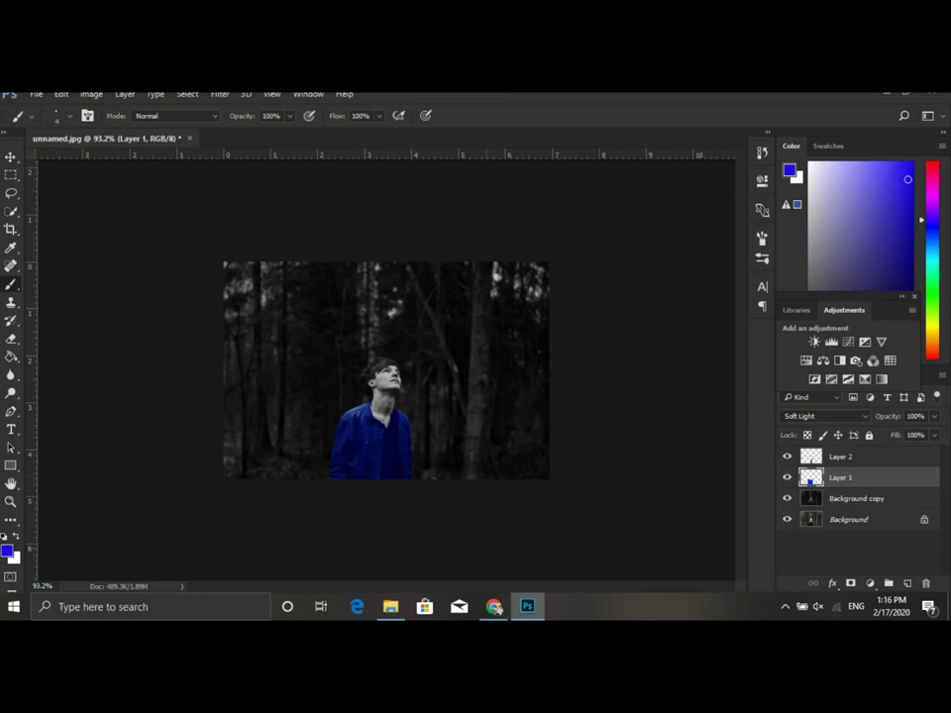
{"action": "left_click", "coordinate": [527, 607]}
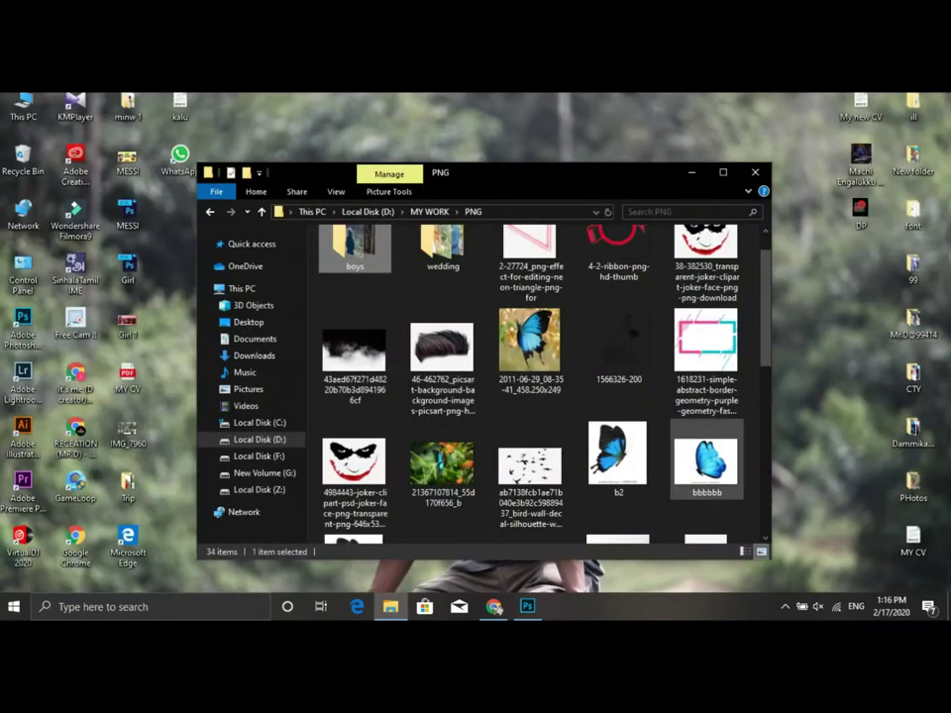
{"action": "left_click_drag", "start_coordinate": [706, 460], "coordinate": [527, 606]}
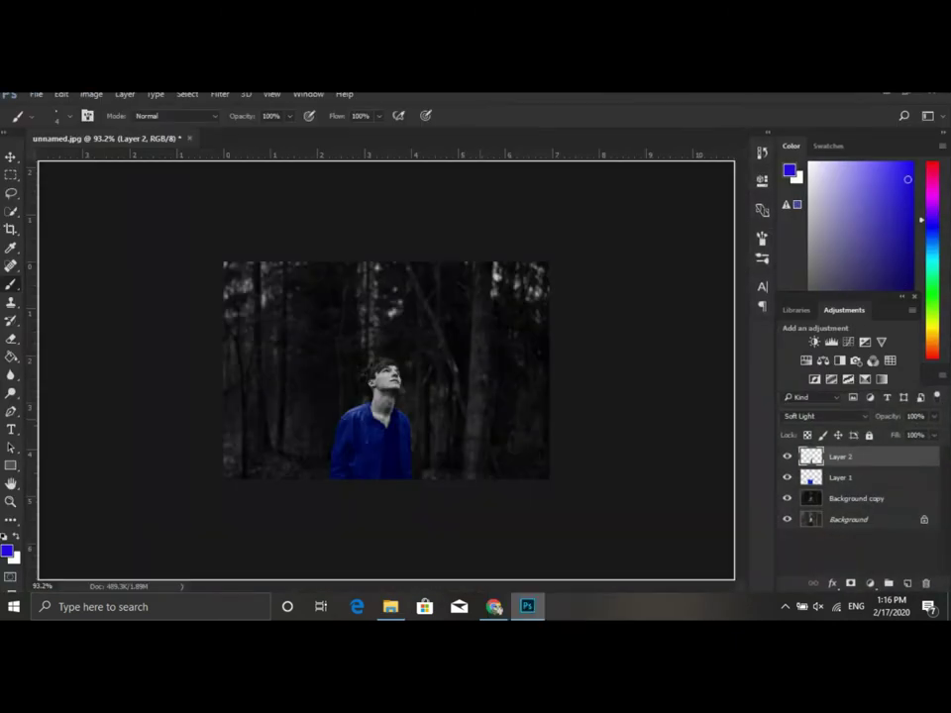
{"action": "left_click_drag", "start_coordinate": [627, 456], "coordinate": [385, 370]}
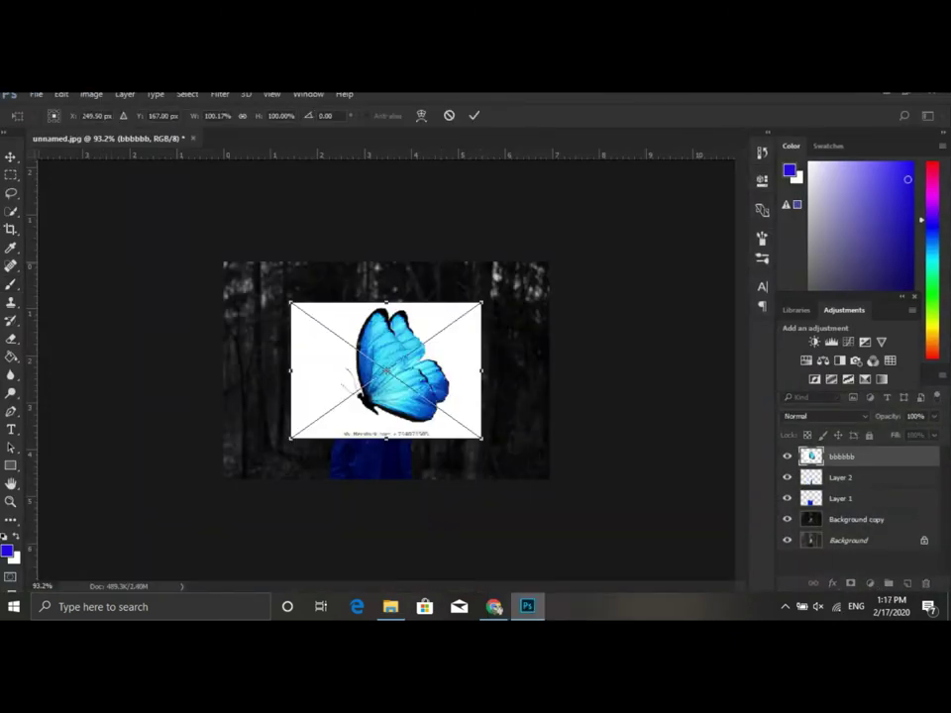
- Commit the placed butterfly and erase its white background with the Magic Eraser, rasterizing the layer
{"action": "key", "text": "e"}
{"action": "key", "text": "Return"}
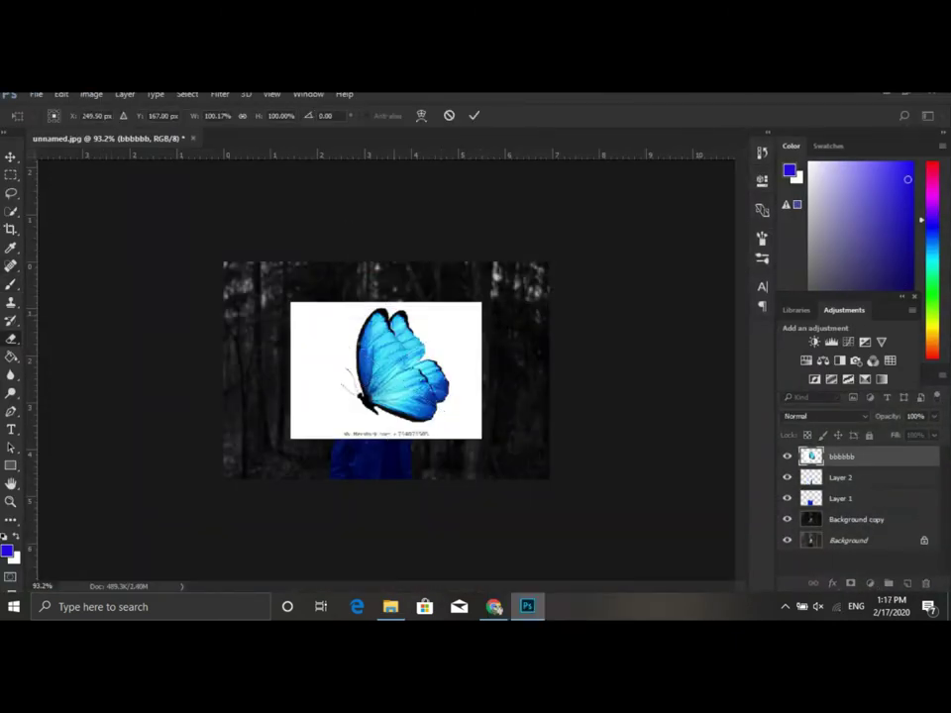
{"action": "key", "text": "Return"}
{"action": "right_click", "coordinate": [10, 338]}
{"action": "left_click", "coordinate": [79, 365]}
{"action": "left_click", "coordinate": [307, 322]}
{"action": "left_click", "coordinate": [460, 299]}
{"action": "left_click", "coordinate": [307, 322]}
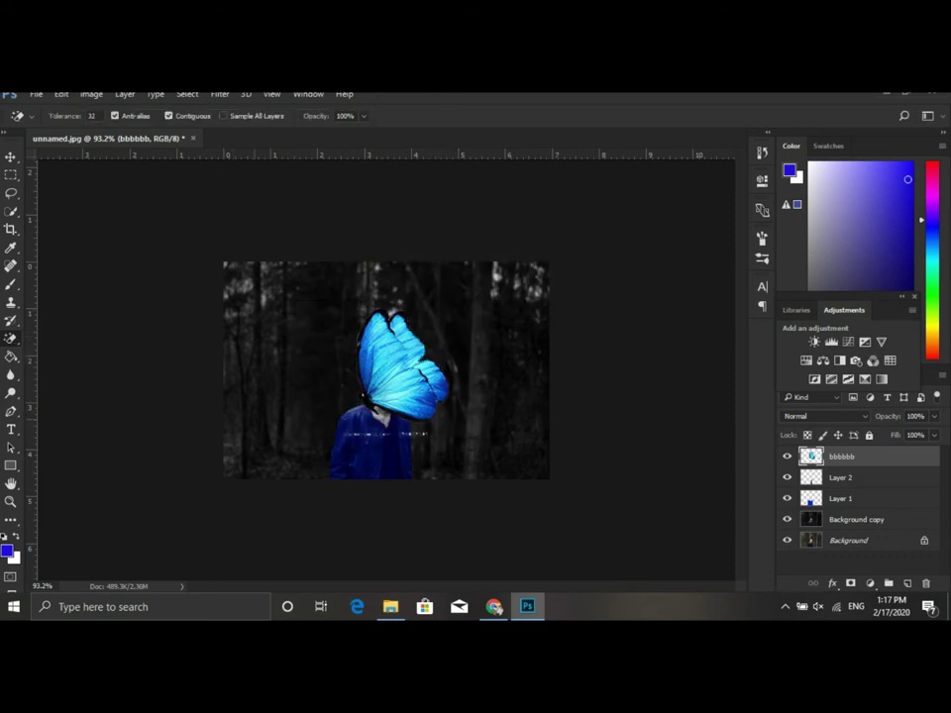
{"action": "right_click", "coordinate": [10, 337]}
{"action": "left_click", "coordinate": [80, 337]}
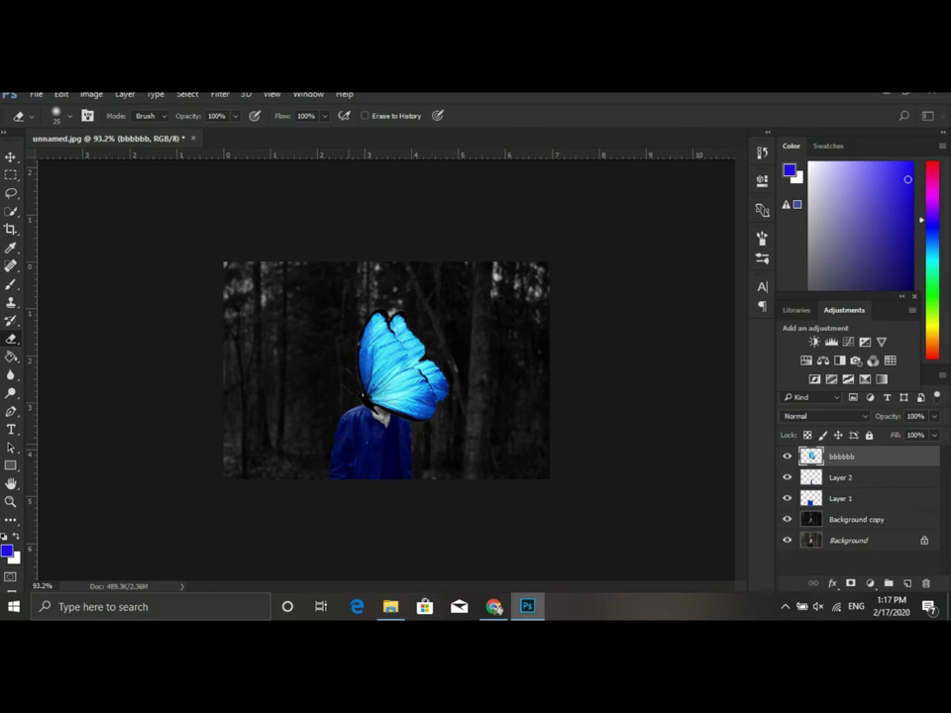
{"action": "key", "text": "v"}
{"action": "key", "text": "ctrl+t"}
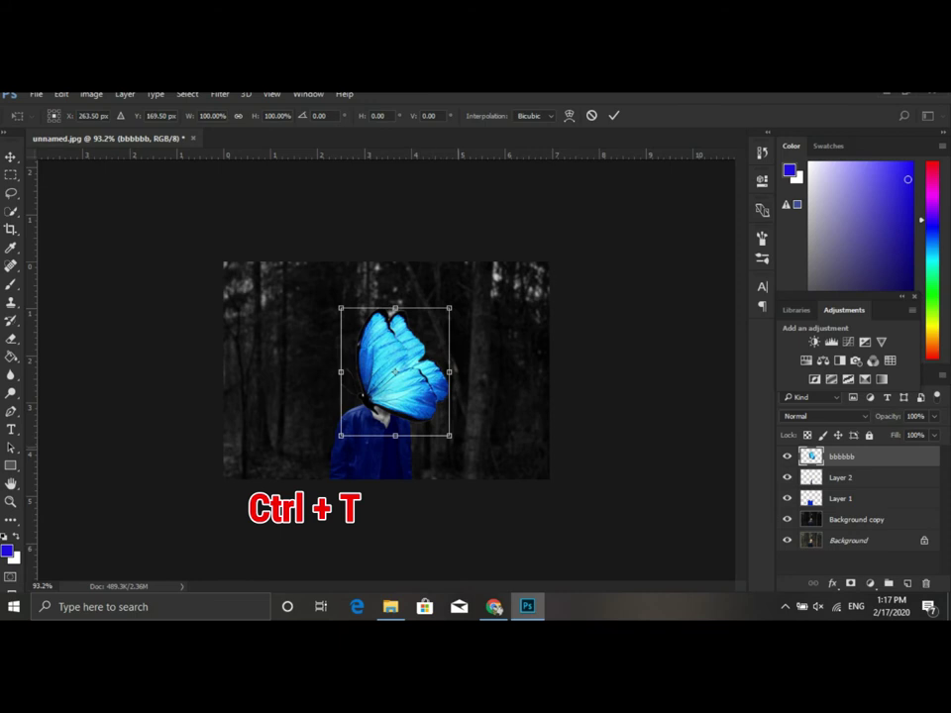
- Scale the butterfly down small and nudge it into the trees above the man's head
{"action": "left_click_drag", "start_coordinate": [448, 435], "coordinate": [366, 337]}
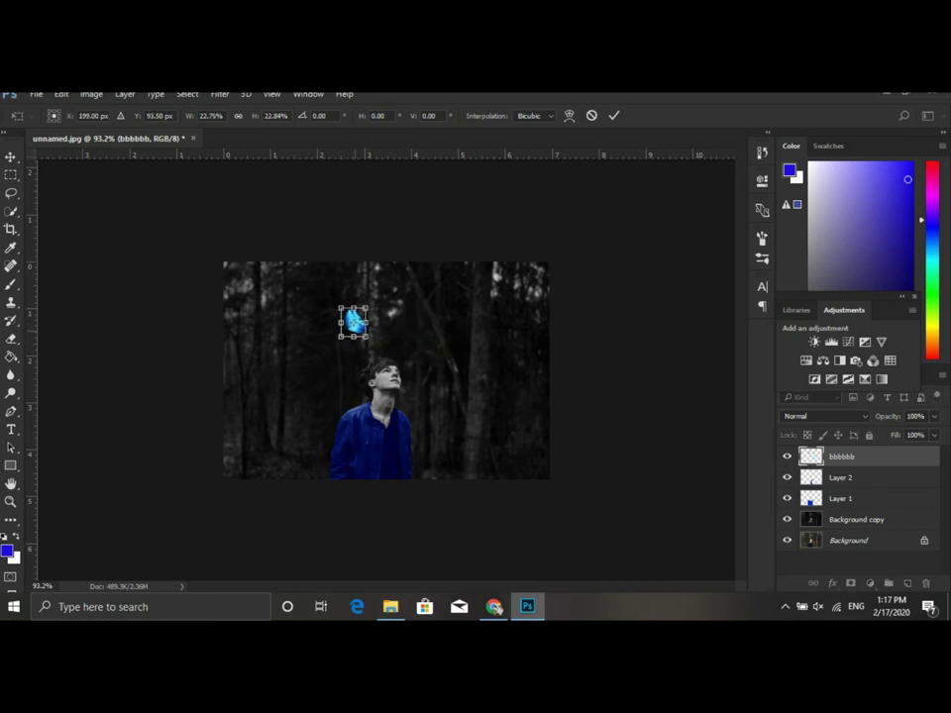
{"action": "left_click_drag", "start_coordinate": [367, 336], "coordinate": [447, 300]}
{"action": "key", "text": "Return"}
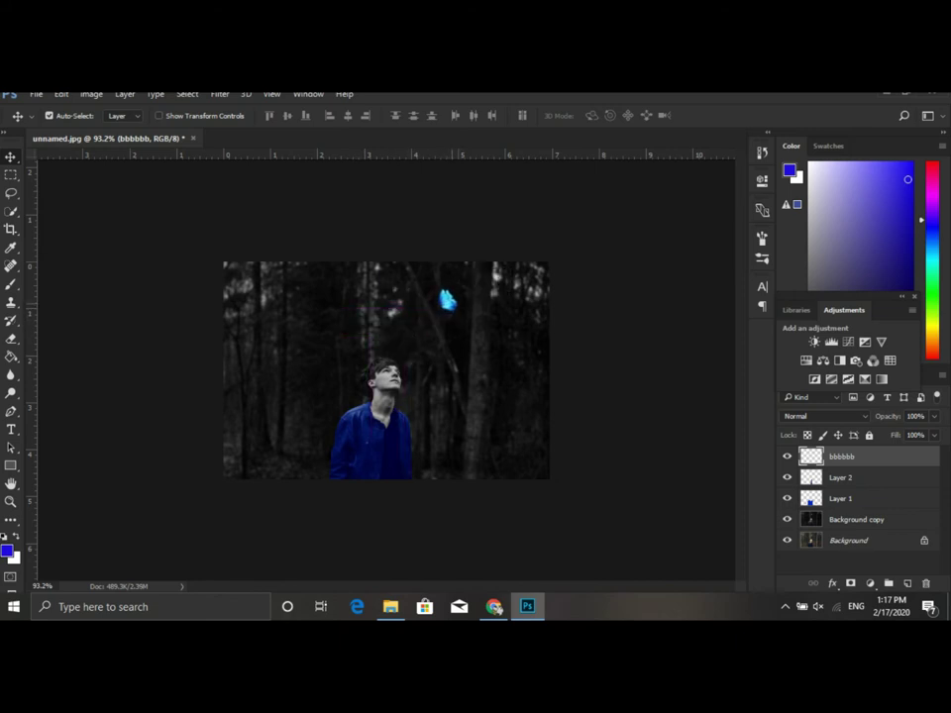
{"action": "key", "text": "Right"}
{"action": "key", "text": "Right"}
{"action": "key", "text": "Right"}
{"action": "key", "text": "Up"}
{"action": "key", "text": "Up"}
{"action": "key", "text": "Left"}
{"action": "key", "text": "Down"}
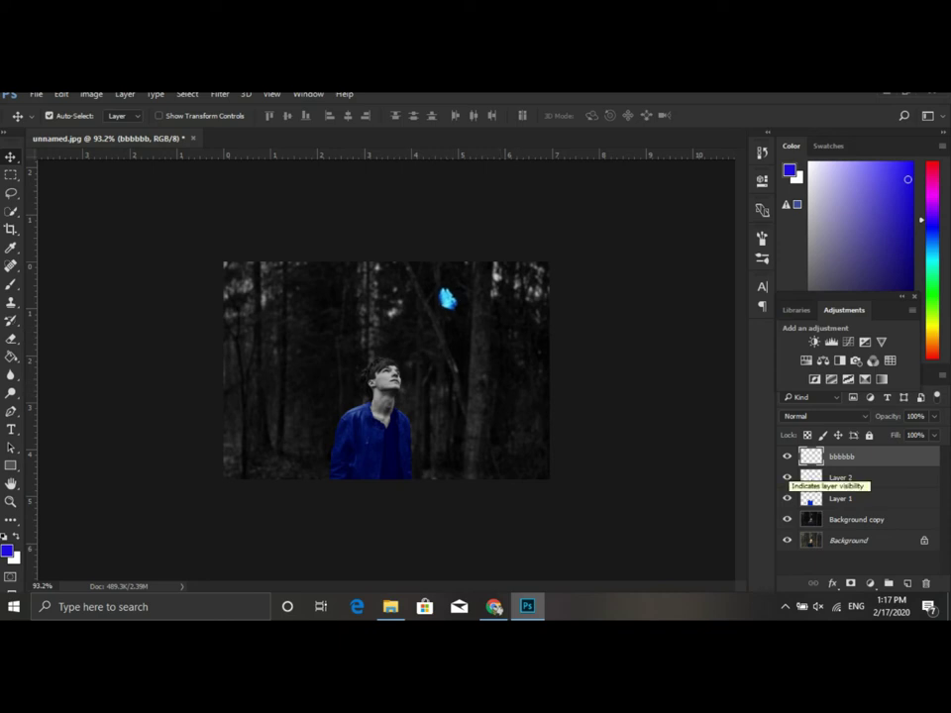
- Add a new Layer 3 above Layer 2 and paint a trial soft blue glow around the butterfly
{"action": "left_click", "coordinate": [842, 477]}
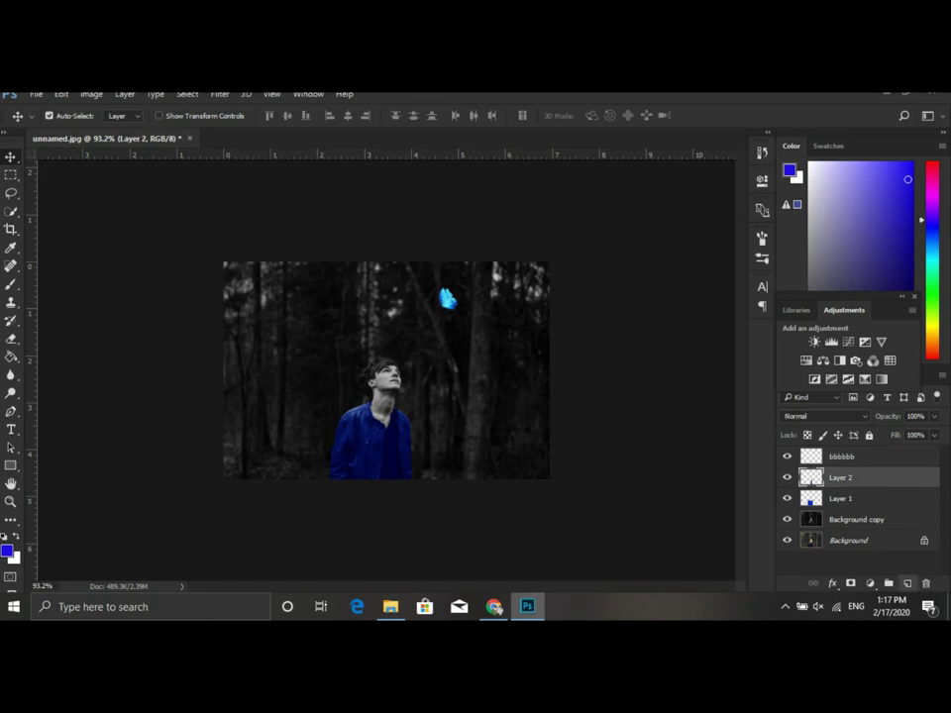
{"action": "key", "text": "ctrl+shift+alt+n"}
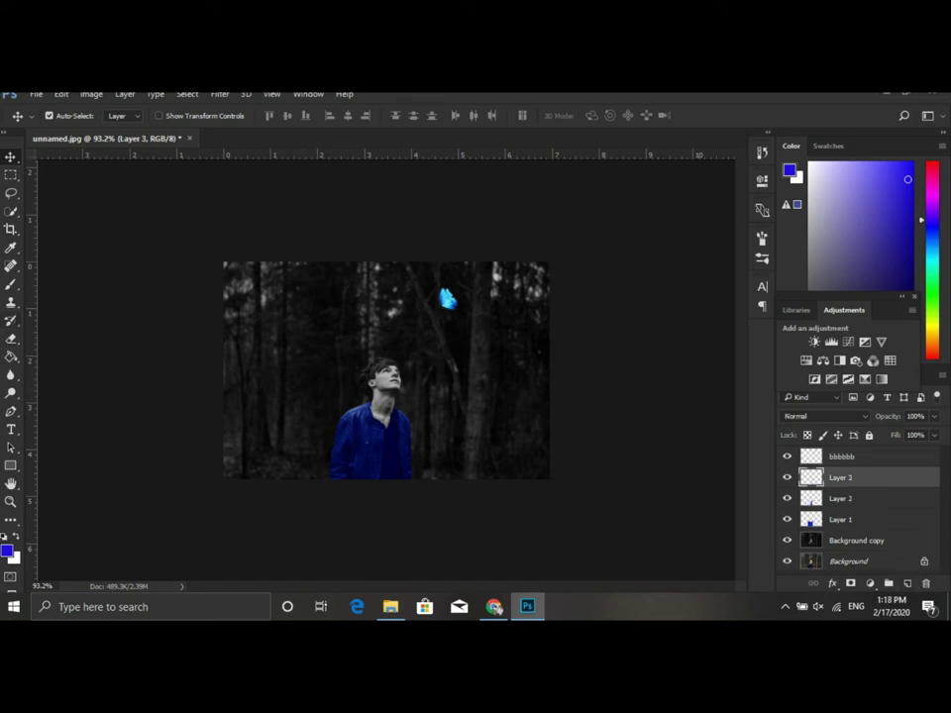
{"action": "key", "text": "b"}
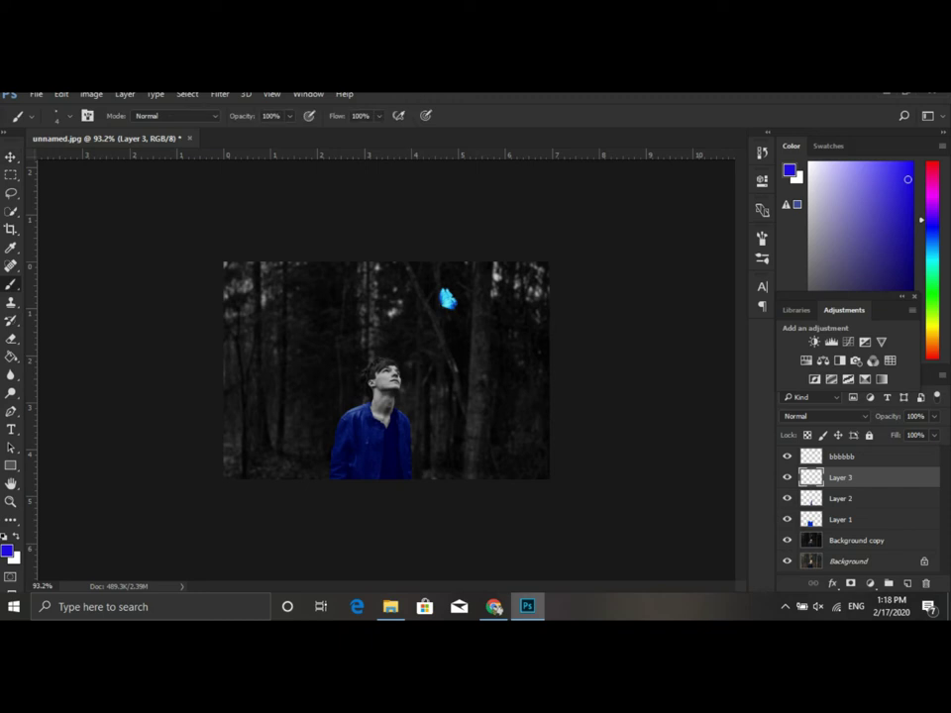
{"action": "key", "text": "bracketright"}
{"action": "key", "text": "bracketright"}
{"action": "key", "text": "bracketright"}
{"action": "left_click", "coordinate": [446, 299]}
{"action": "left_click", "coordinate": [457, 302]}
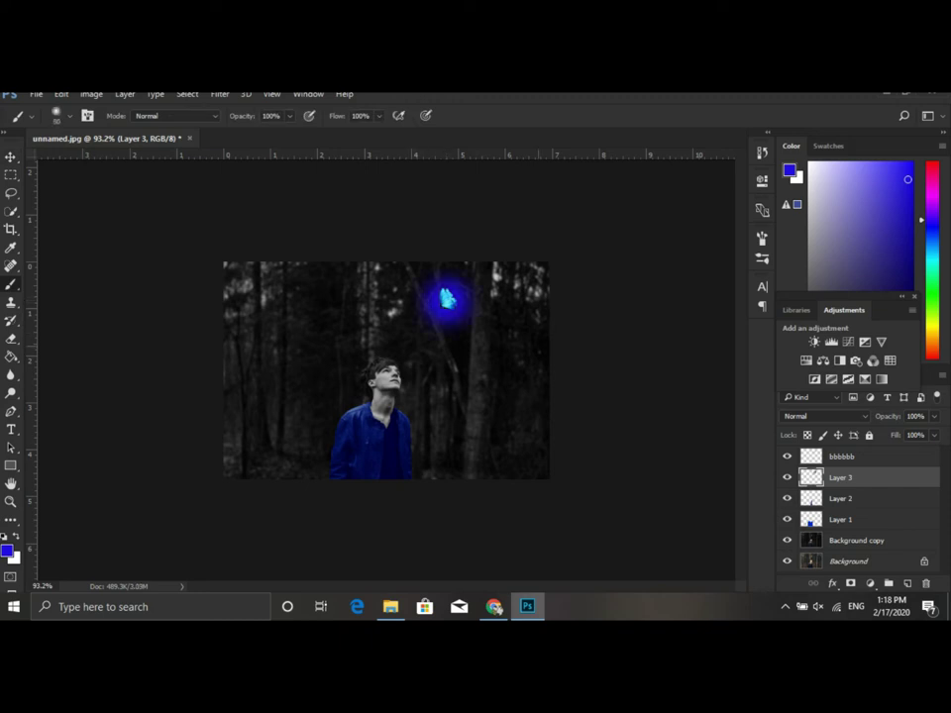
- Try Screen, Color Dodge and other blend modes, leaving Lighten, then erase the trial glow
{"action": "left_click", "coordinate": [824, 416]}
{"action": "left_click", "coordinate": [812, 229]}
{"action": "left_click", "coordinate": [824, 416]}
{"action": "left_click", "coordinate": [806, 277]}
{"action": "key", "text": "Up"}
{"action": "key", "text": "Up"}
{"action": "key", "text": "Up"}
{"action": "key", "text": "Up"}
{"action": "key", "text": "Up"}
{"action": "key", "text": "Up"}
{"action": "key", "text": "e"}
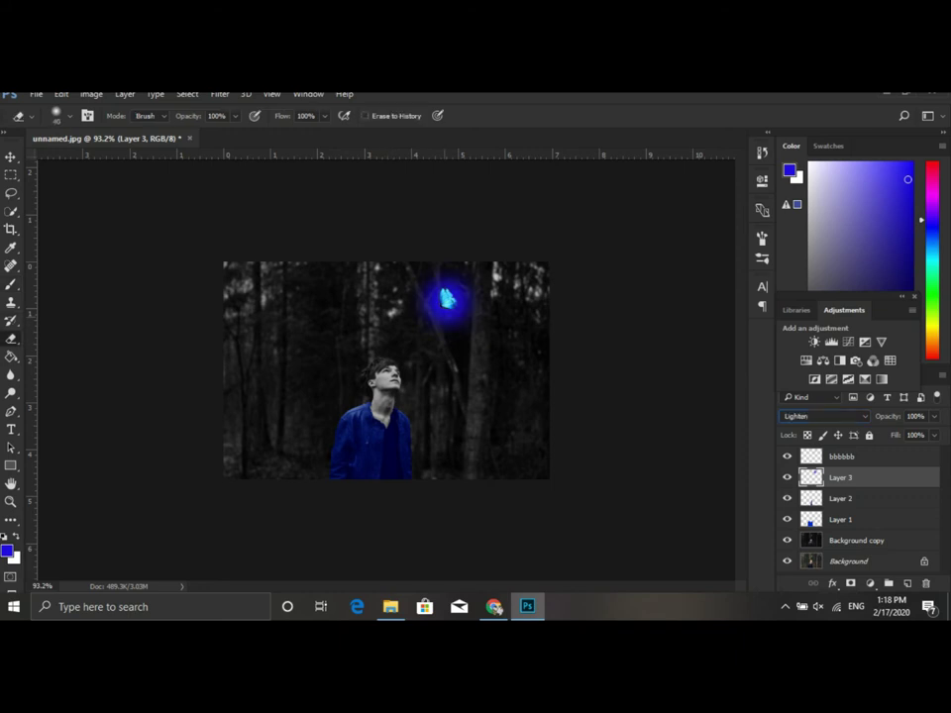
{"action": "left_click", "coordinate": [446, 297]}
{"action": "key", "text": "bracketleft"}
{"action": "key", "text": "bracketleft"}
{"action": "key", "text": "bracketleft"}
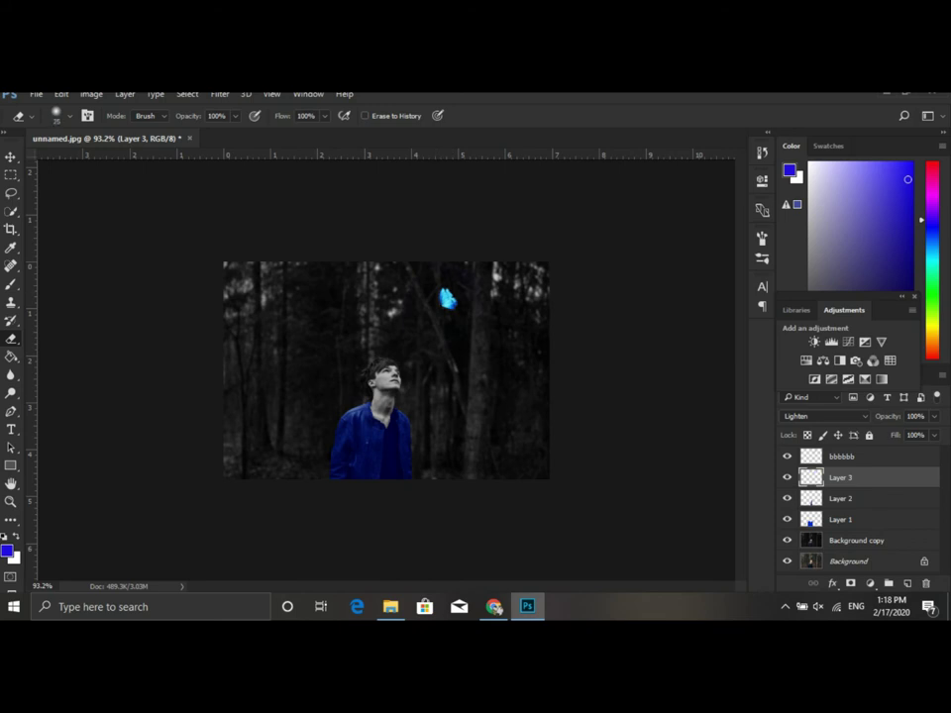
- Set the foreground colour to blue 1116f3
{"action": "left_click", "coordinate": [6, 549]}
{"action": "left_click_drag", "start_coordinate": [672, 276], "coordinate": [679, 273]}
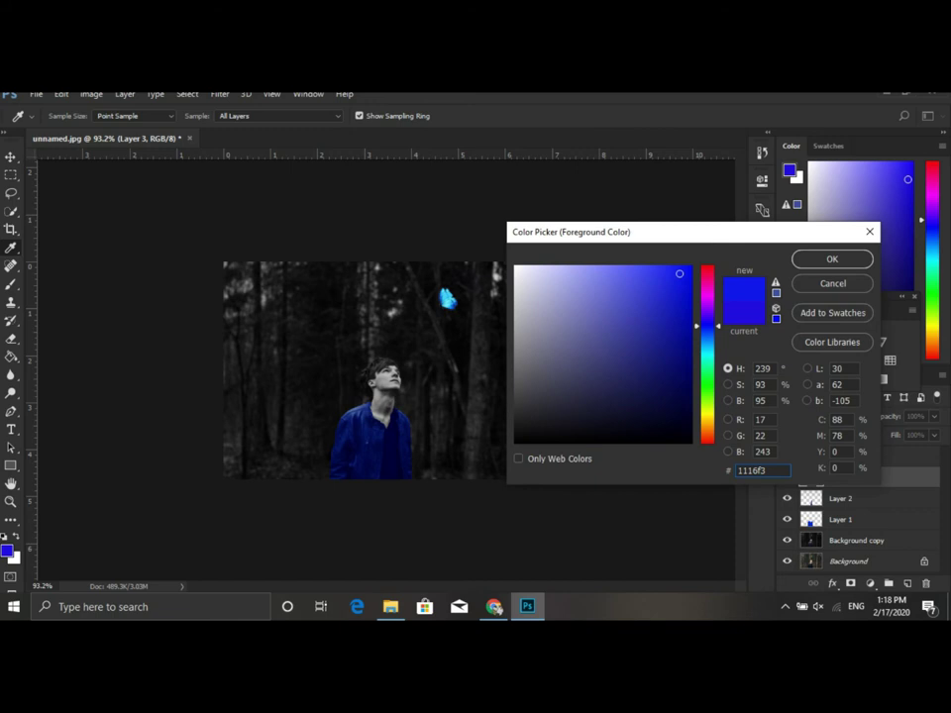
{"action": "key", "text": "Return"}
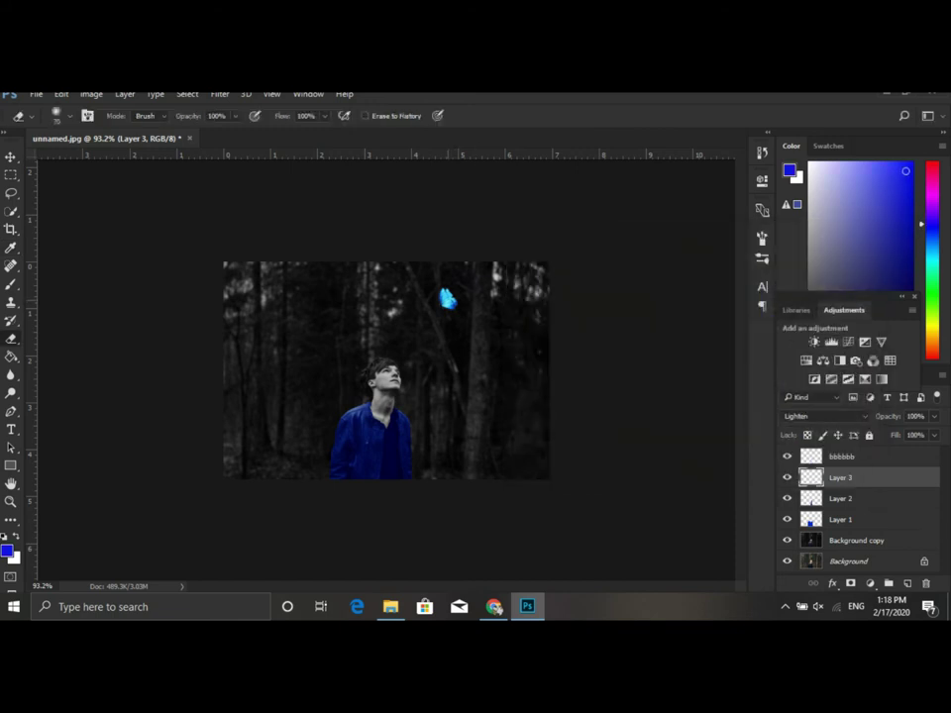
- Paint a soft glow around the butterfly and set Layer 3 to Screen blending
{"action": "key", "text": "b"}
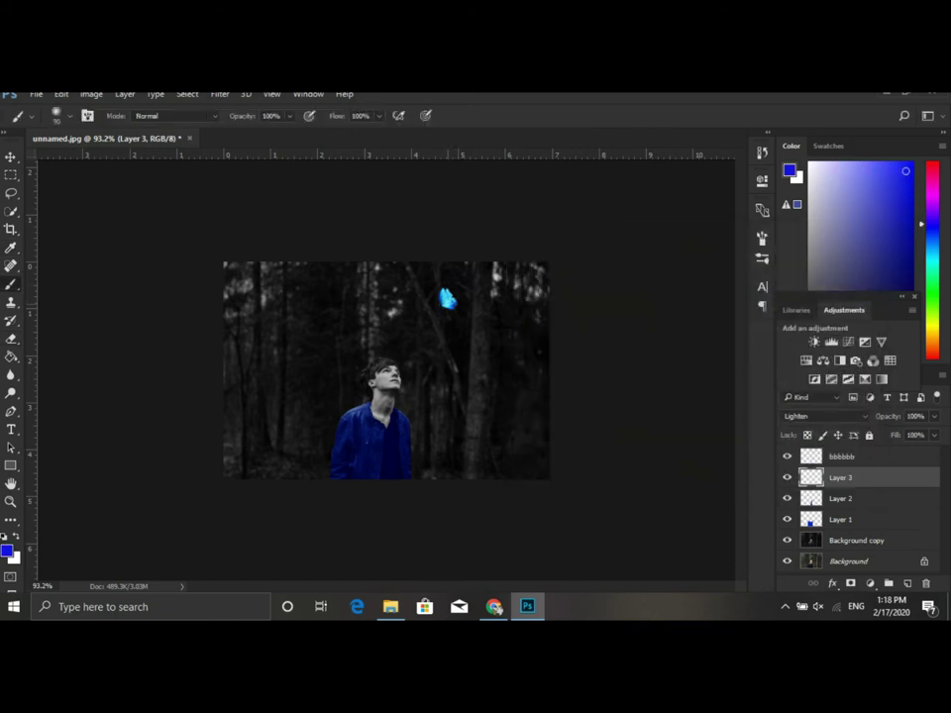
{"action": "left_click", "coordinate": [445, 299]}
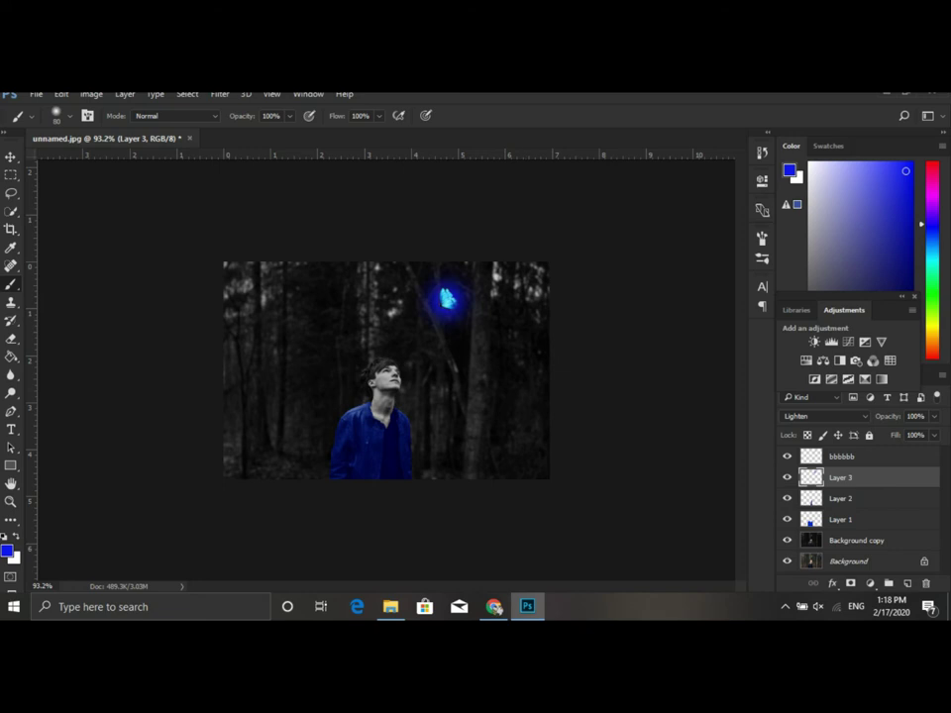
{"action": "left_click", "coordinate": [825, 416]}
{"action": "left_click", "coordinate": [792, 226]}
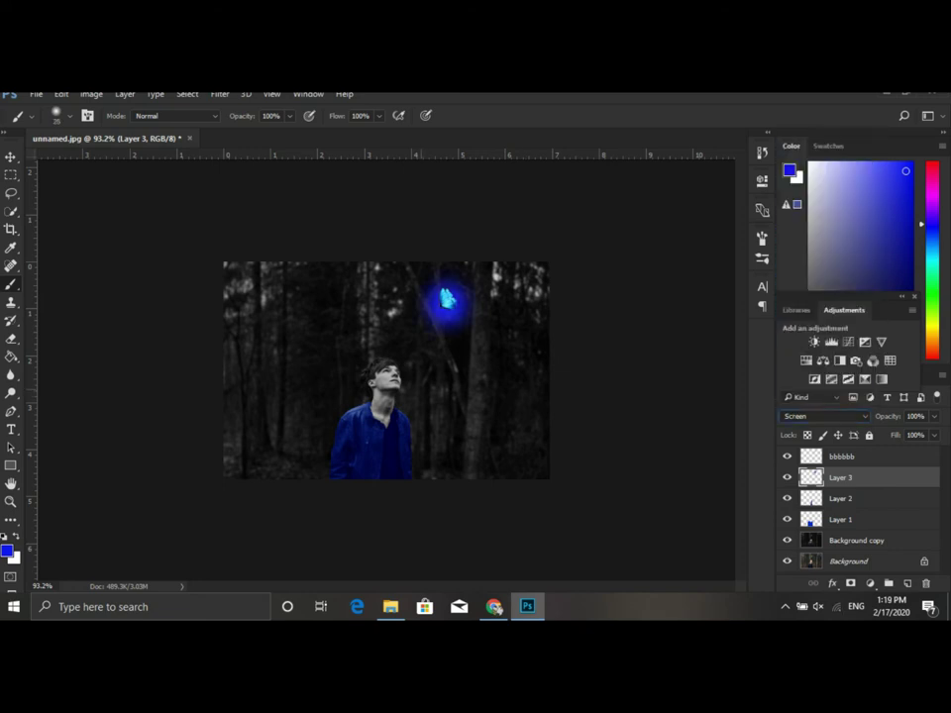
{"action": "scroll", "coordinate": [393, 372], "scroll_direction": "up", "scroll_amount": 2}
{"action": "scroll", "coordinate": [393, 372], "scroll_direction": "up", "scroll_amount": 2}
{"action": "scroll", "coordinate": [393, 372], "scroll_direction": "up", "scroll_amount": 2}
{"action": "scroll", "coordinate": [393, 372], "scroll_direction": "up", "scroll_amount": 1}
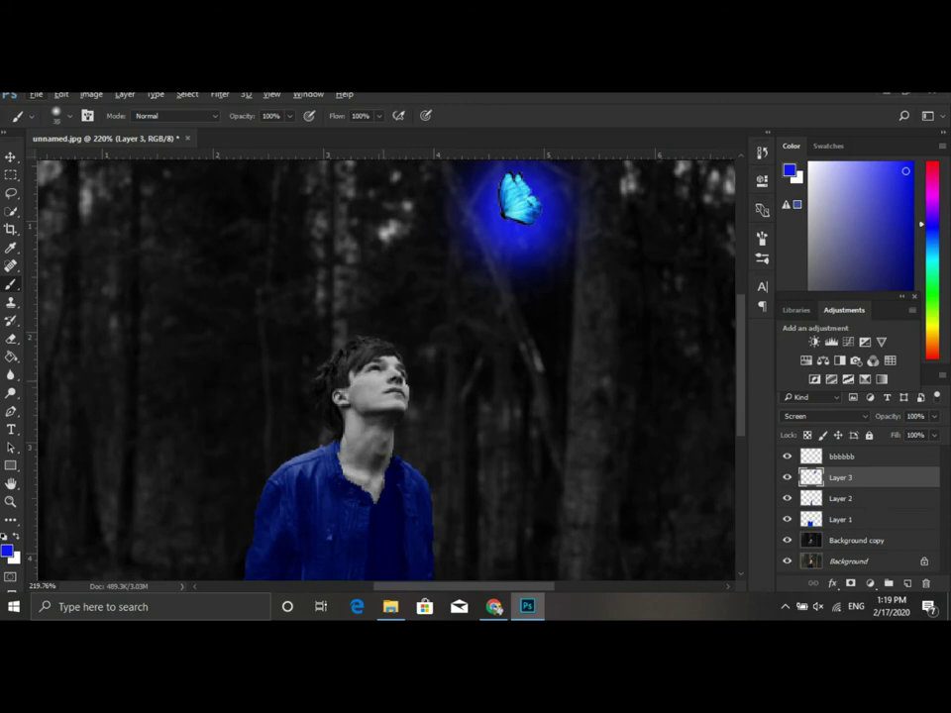
- Paint a soft blue glow over the man's face on Layer 3
{"action": "left_click", "coordinate": [386, 374]}
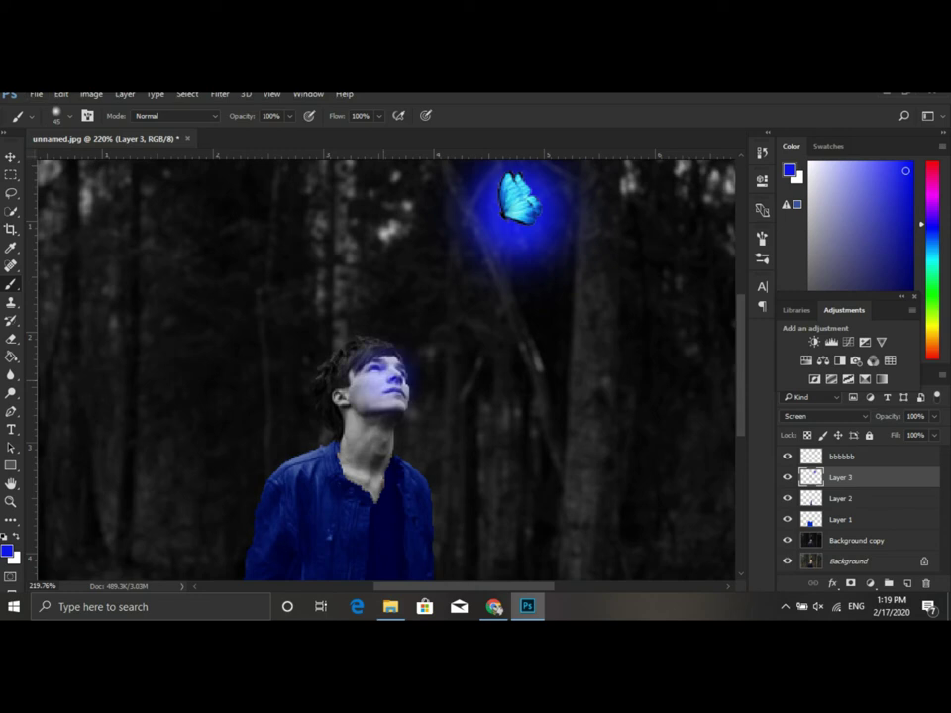
{"action": "key", "text": "ctrl+z"}
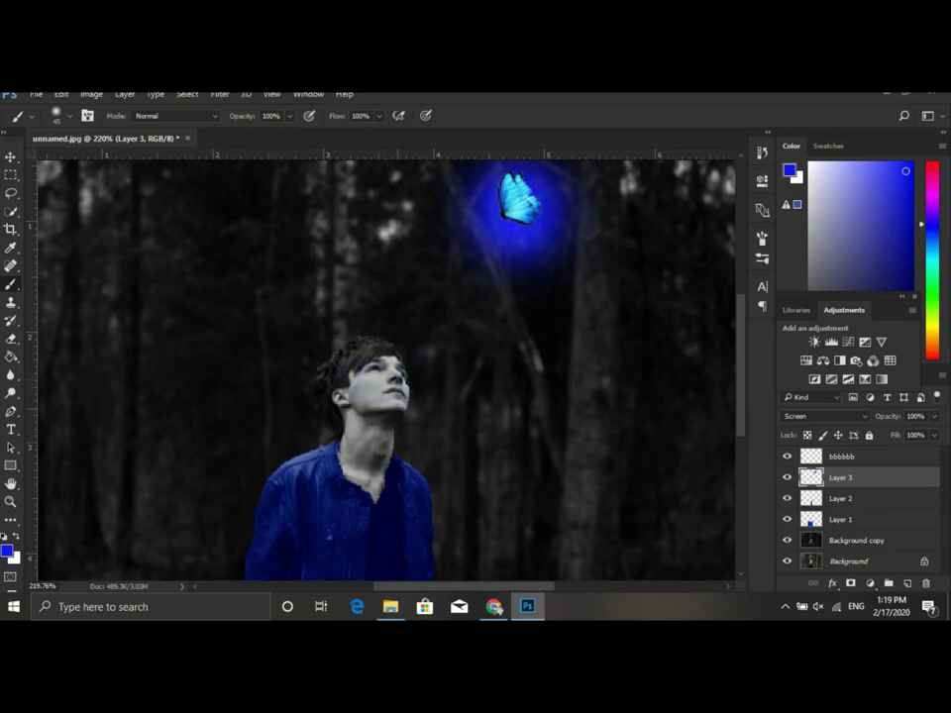
{"action": "key", "text": "ctrl+shift+z"}
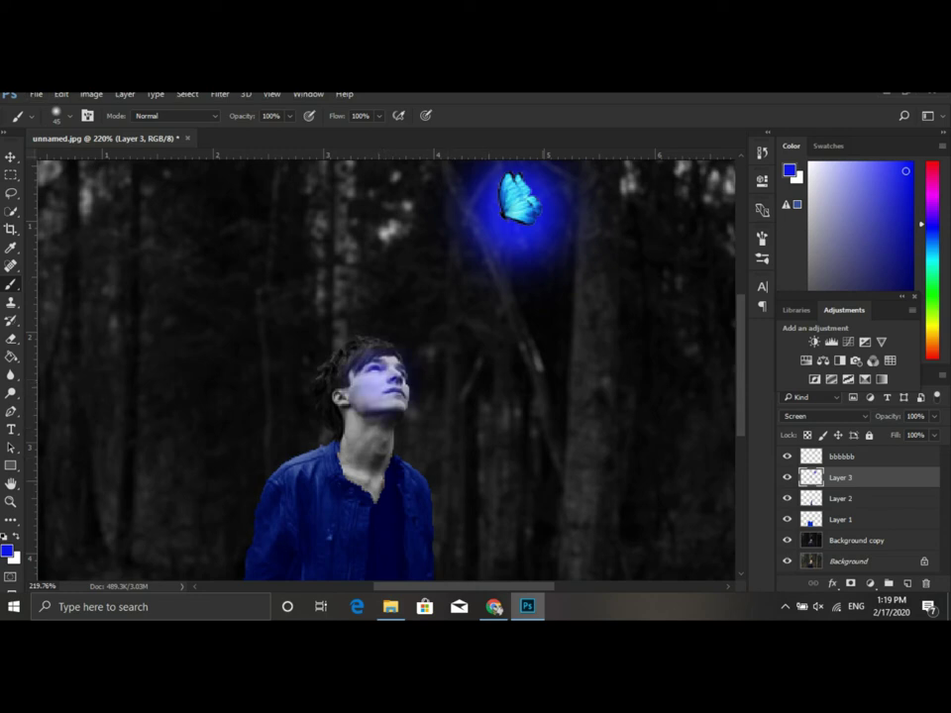
{"action": "scroll", "coordinate": [390, 372], "scroll_direction": "down", "scroll_amount": 5}
{"action": "scroll", "coordinate": [390, 372], "scroll_direction": "down", "scroll_amount": 3}
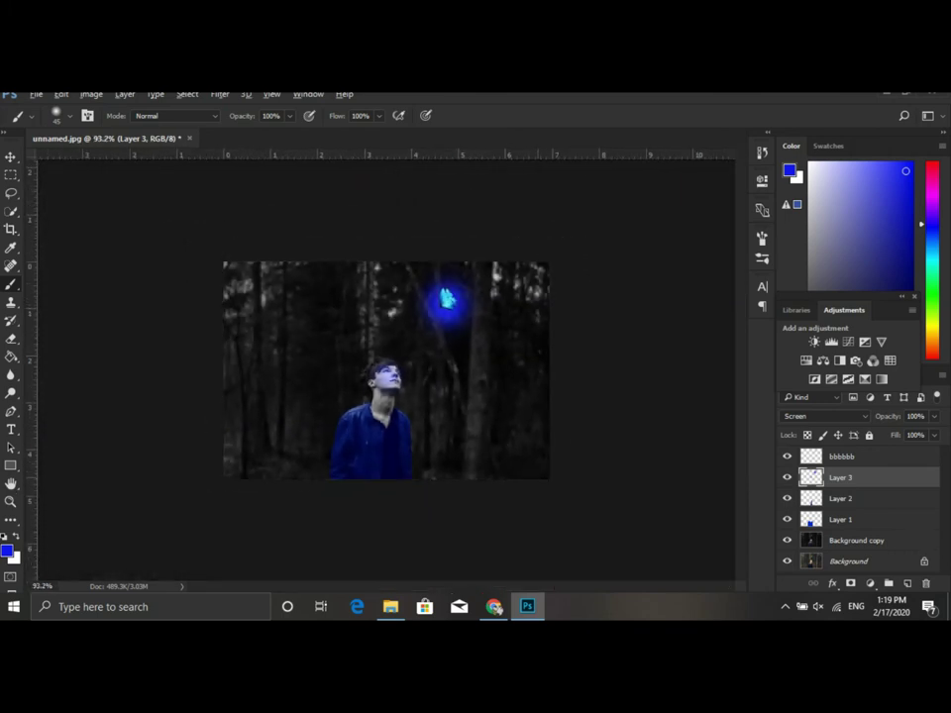
{"action": "scroll", "coordinate": [382, 381], "scroll_direction": "up", "scroll_amount": 2}
{"action": "scroll", "coordinate": [381, 382], "scroll_direction": "up", "scroll_amount": 2}
{"action": "scroll", "coordinate": [381, 381], "scroll_direction": "up", "scroll_amount": 2}
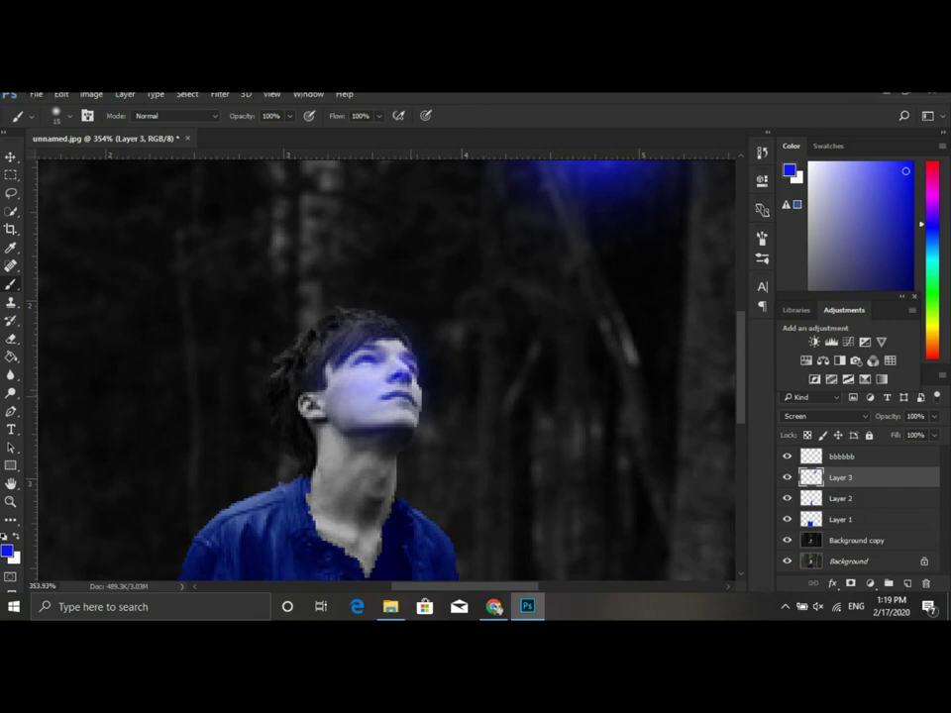
- Tint the top-right edge of the man's hair blue
{"action": "left_click_drag", "start_coordinate": [392, 330], "coordinate": [408, 345]}
{"action": "scroll", "coordinate": [386, 356], "scroll_direction": "down", "scroll_amount": 3}
{"action": "scroll", "coordinate": [386, 357], "scroll_direction": "down", "scroll_amount": 3}
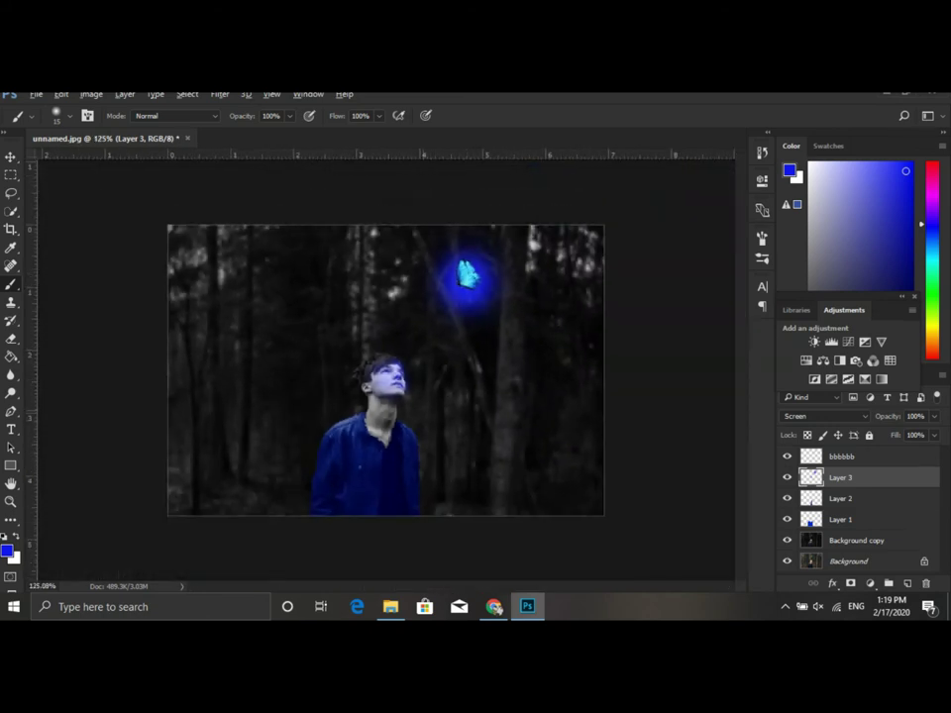
{"action": "scroll", "coordinate": [387, 357], "scroll_direction": "up", "scroll_amount": 3}
{"action": "scroll", "coordinate": [423, 392], "scroll_direction": "up", "scroll_amount": 2}
{"action": "scroll", "coordinate": [422, 391], "scroll_direction": "up", "scroll_amount": 2}
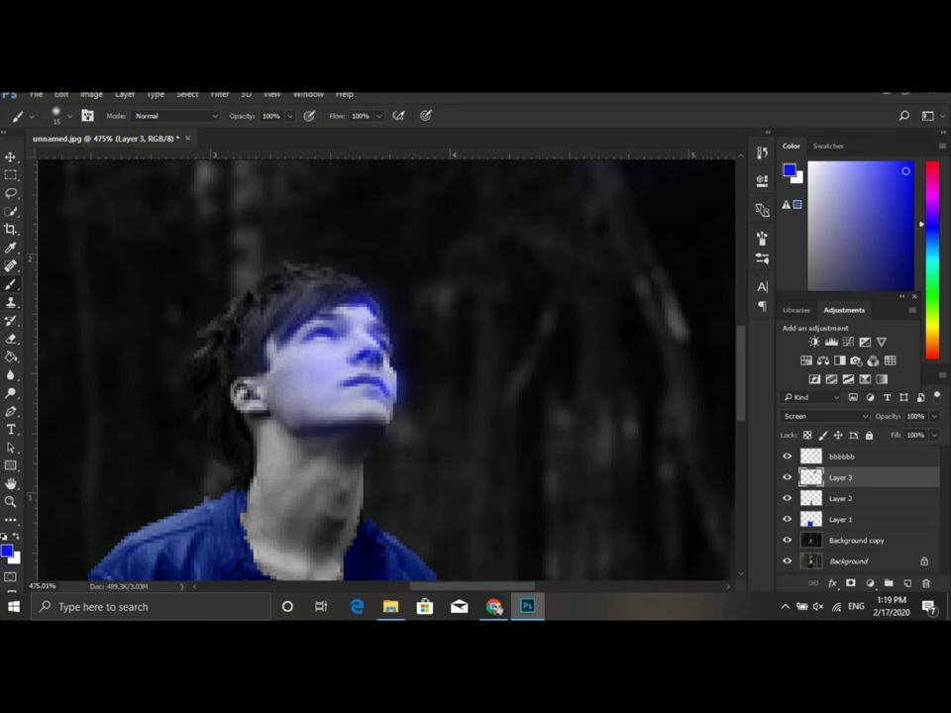
- Zoom out and drag Layer 3's opacity down to 82%
{"action": "key", "text": "e"}
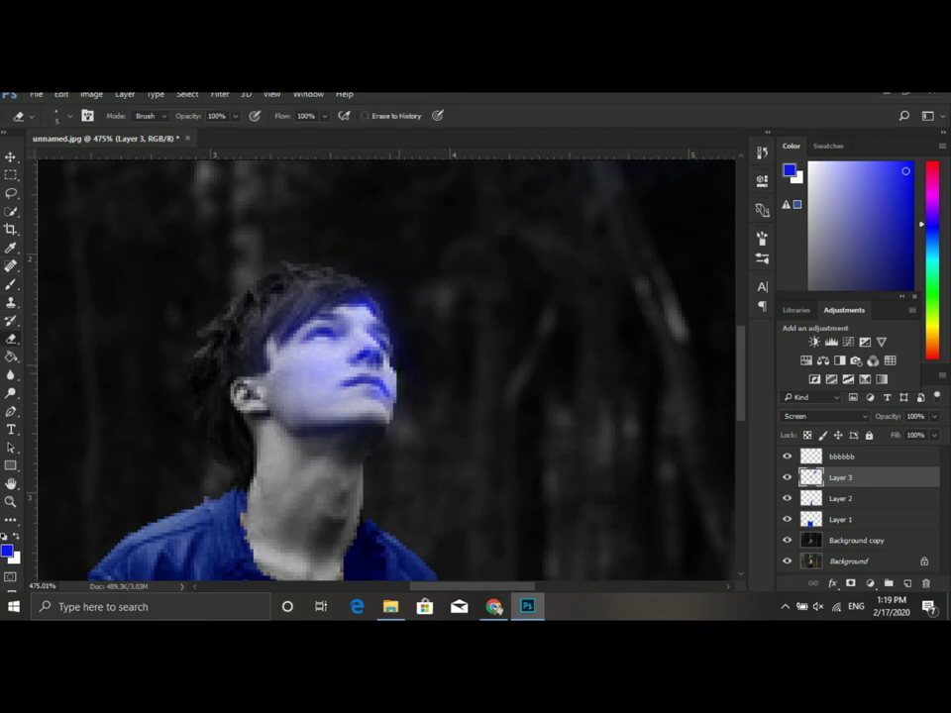
{"action": "scroll", "coordinate": [395, 379], "scroll_direction": "down", "scroll_amount": 3}
{"action": "scroll", "coordinate": [396, 379], "scroll_direction": "down", "scroll_amount": 3}
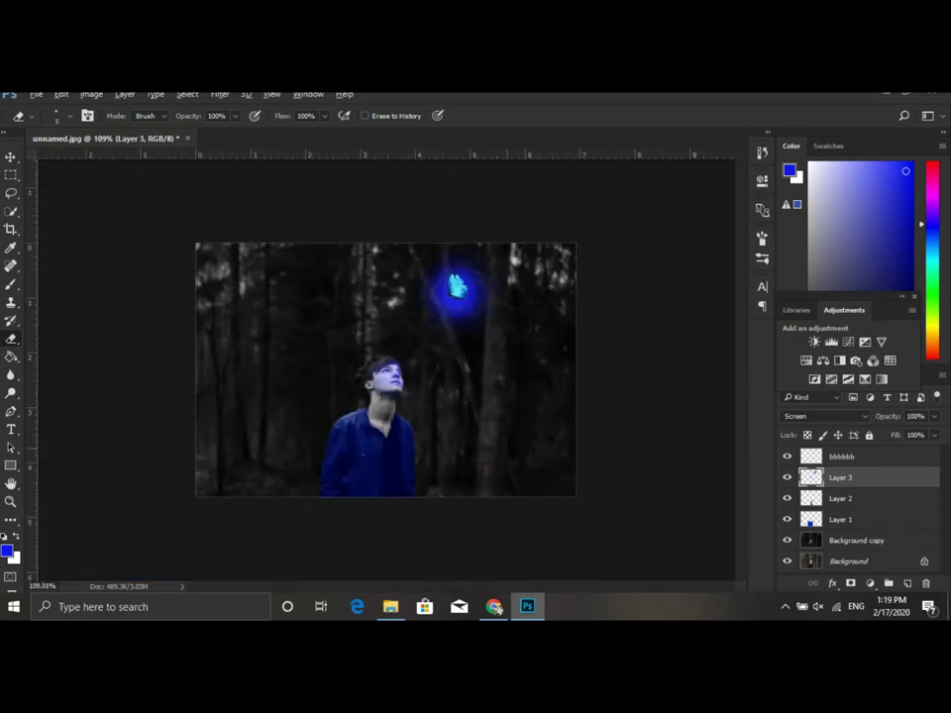
{"action": "scroll", "coordinate": [395, 378], "scroll_direction": "down", "scroll_amount": 2}
{"action": "scroll", "coordinate": [433, 313], "scroll_direction": "down", "scroll_amount": 1}
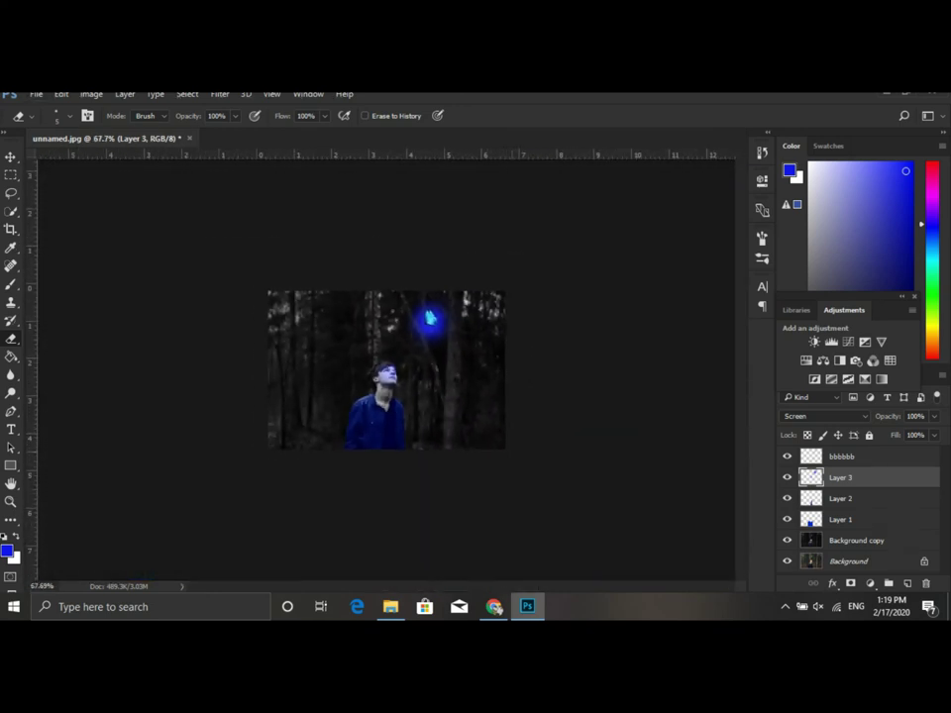
{"action": "scroll", "coordinate": [384, 368], "scroll_direction": "up", "scroll_amount": 1}
{"action": "scroll", "coordinate": [385, 367], "scroll_direction": "up", "scroll_amount": 1}
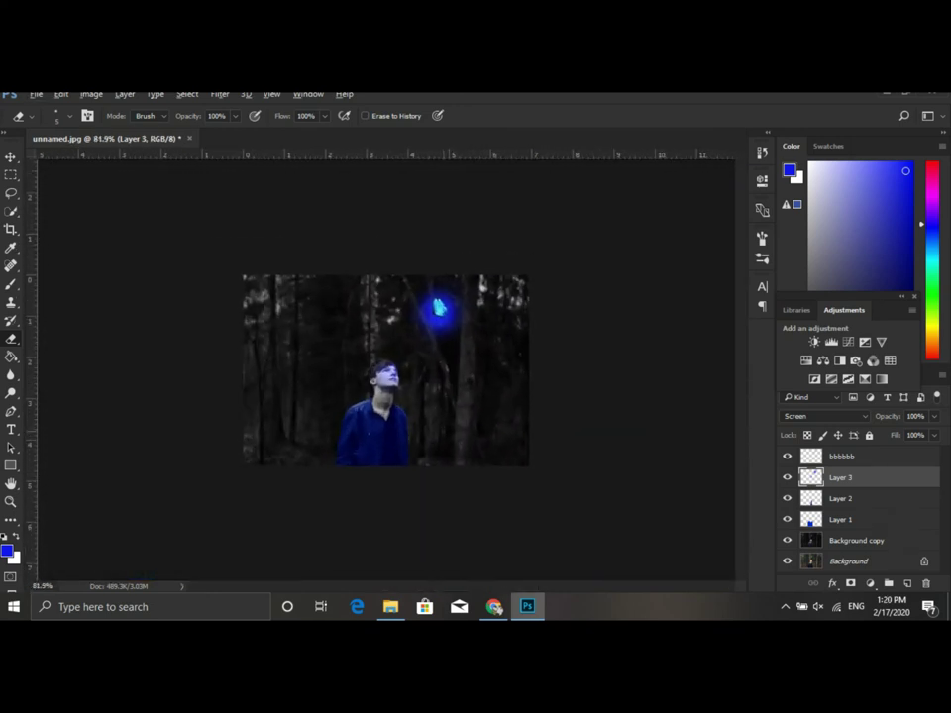
{"action": "scroll", "coordinate": [384, 367], "scroll_direction": "up", "scroll_amount": 1}
{"action": "scroll", "coordinate": [387, 363], "scroll_direction": "up", "scroll_amount": 1}
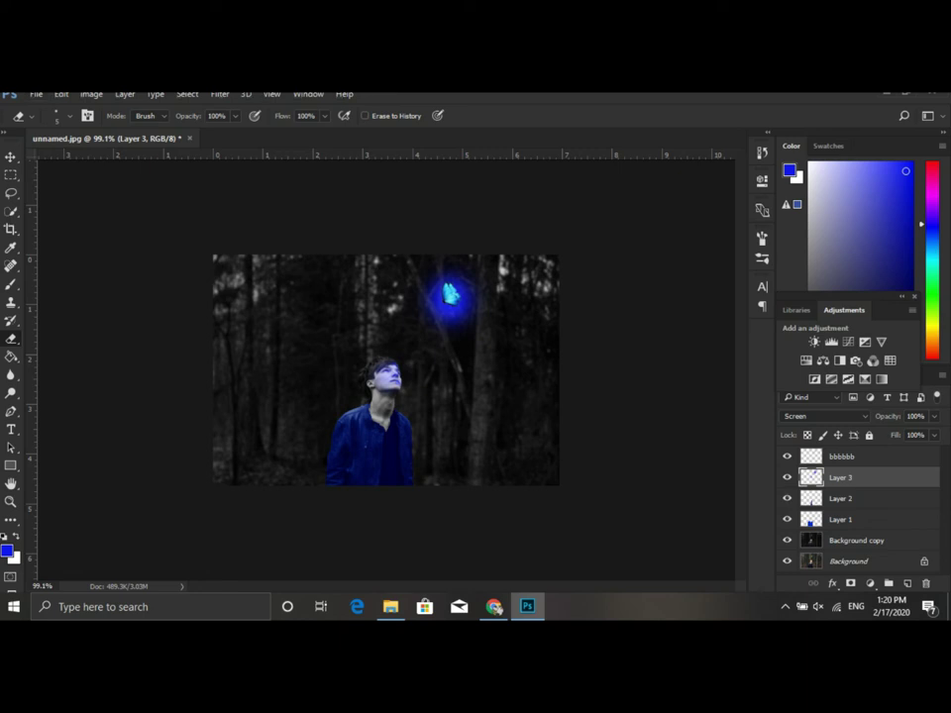
{"action": "left_click", "coordinate": [933, 416]}
{"action": "mouse_move", "coordinate": [932, 434]}
{"action": "left_mouse_down"}
{"action": "mouse_move", "coordinate": [915, 434]}
{"action": "mouse_move", "coordinate": [934, 434]}
{"action": "left_mouse_up"}
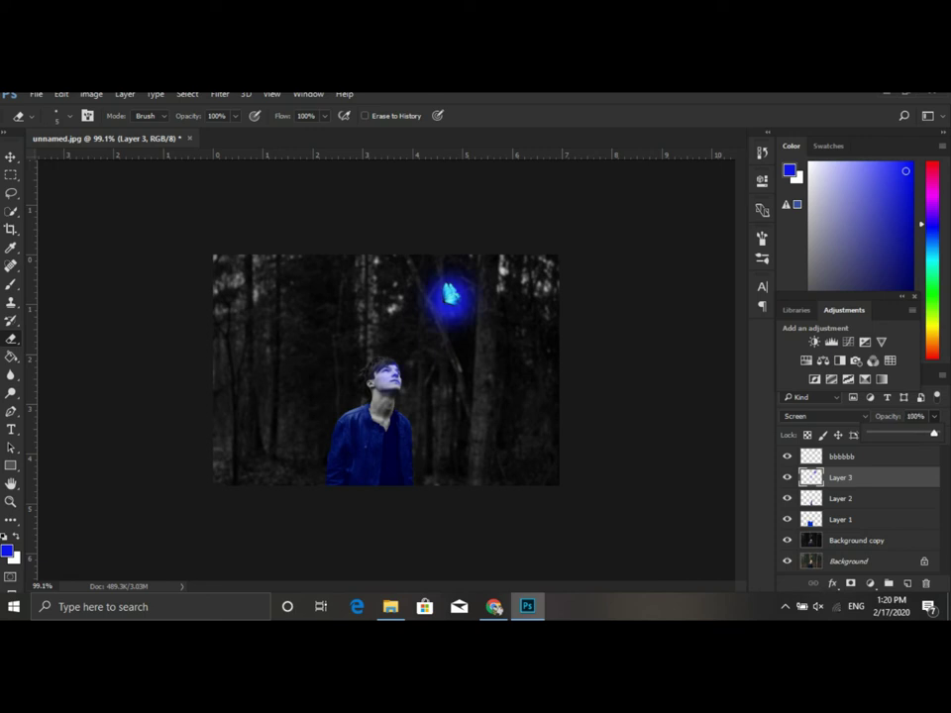
{"action": "left_click_drag", "start_coordinate": [934, 434], "coordinate": [922, 434]}
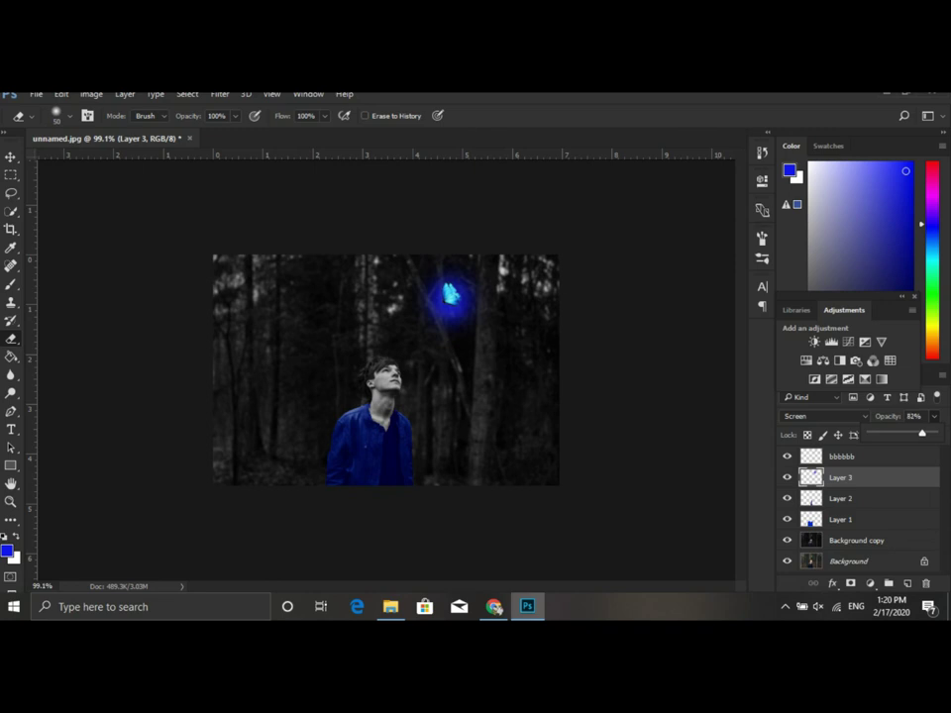
- Create Layer 4, paint blue over the forehead and eyes with a size-40 brush, and set it to Lighten
{"action": "key", "text": "v"}
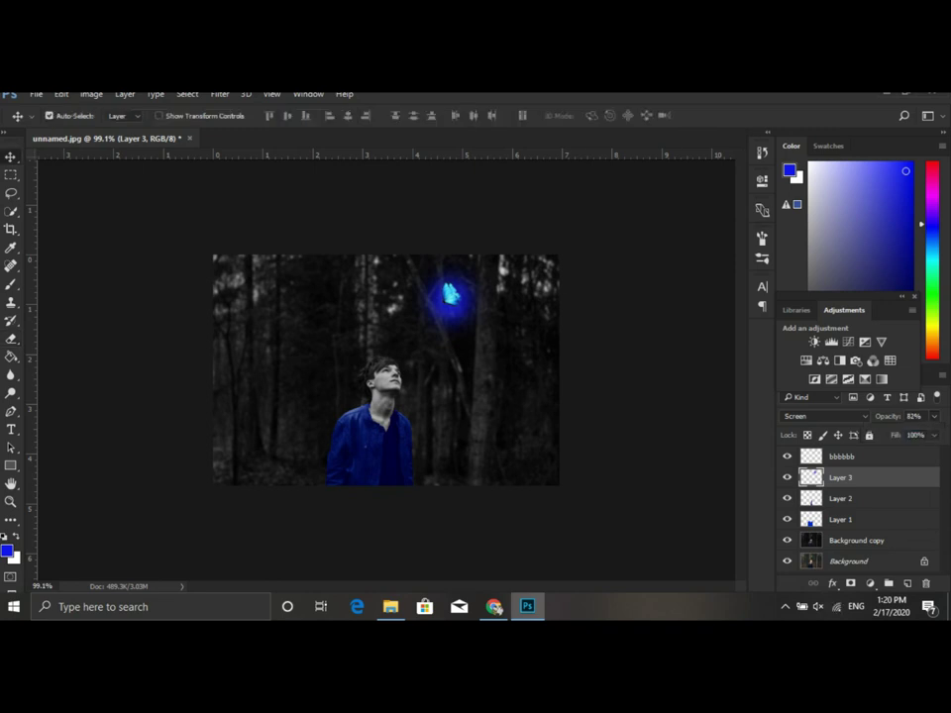
{"action": "key", "text": "ctrl+shift+alt+n"}
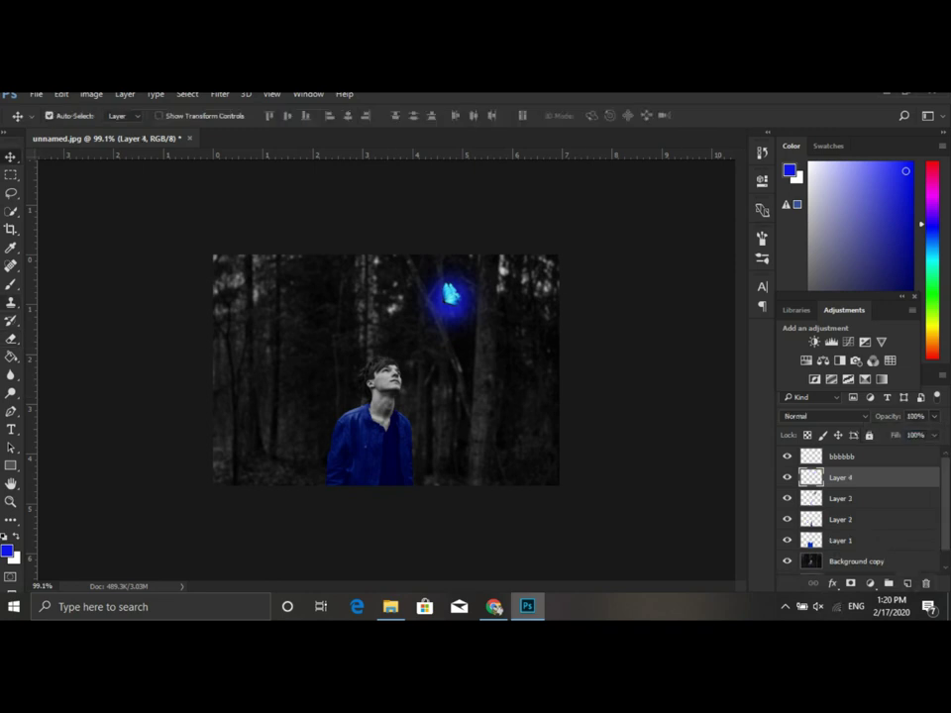
{"action": "key", "text": "b"}
{"action": "key", "text": "bracketright"}
{"action": "key", "text": "bracketright"}
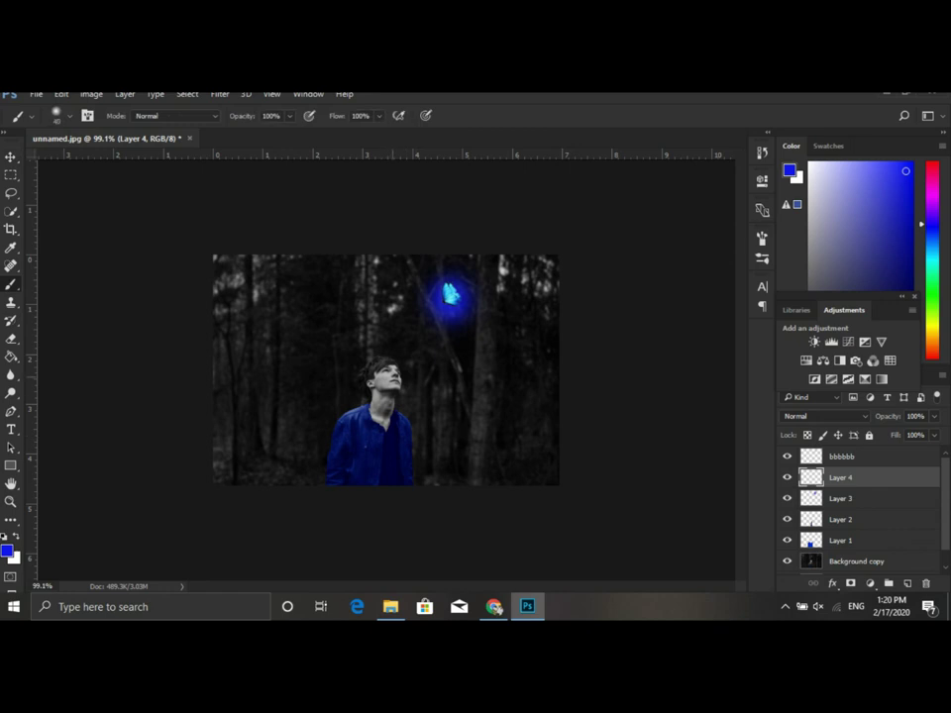
{"action": "left_click_drag", "start_coordinate": [381, 374], "coordinate": [395, 372]}
{"action": "left_click", "coordinate": [824, 416]}
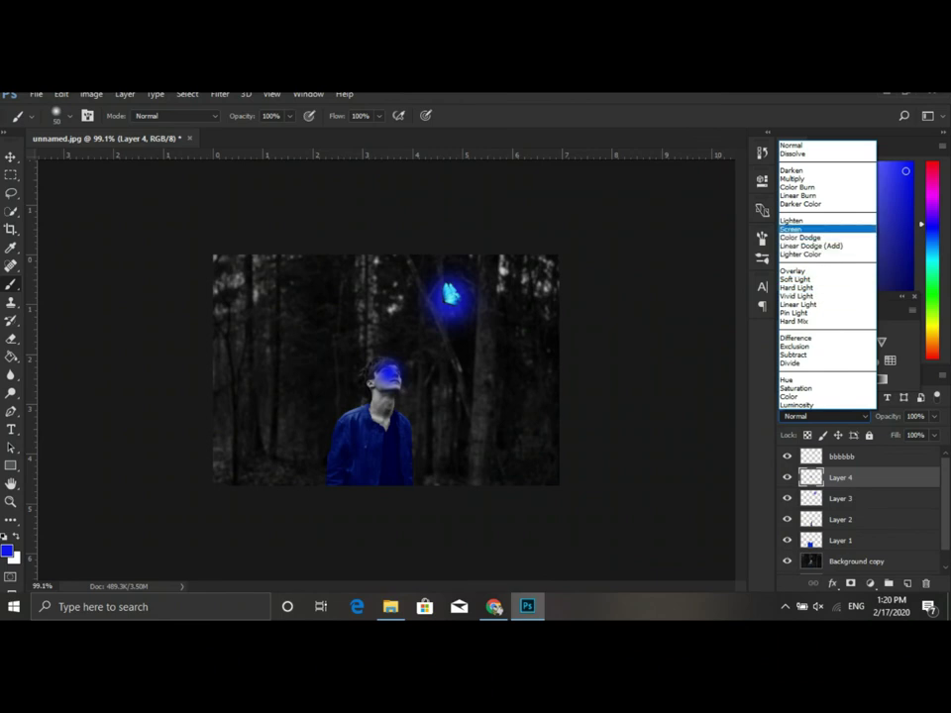
{"action": "left_click", "coordinate": [807, 219]}
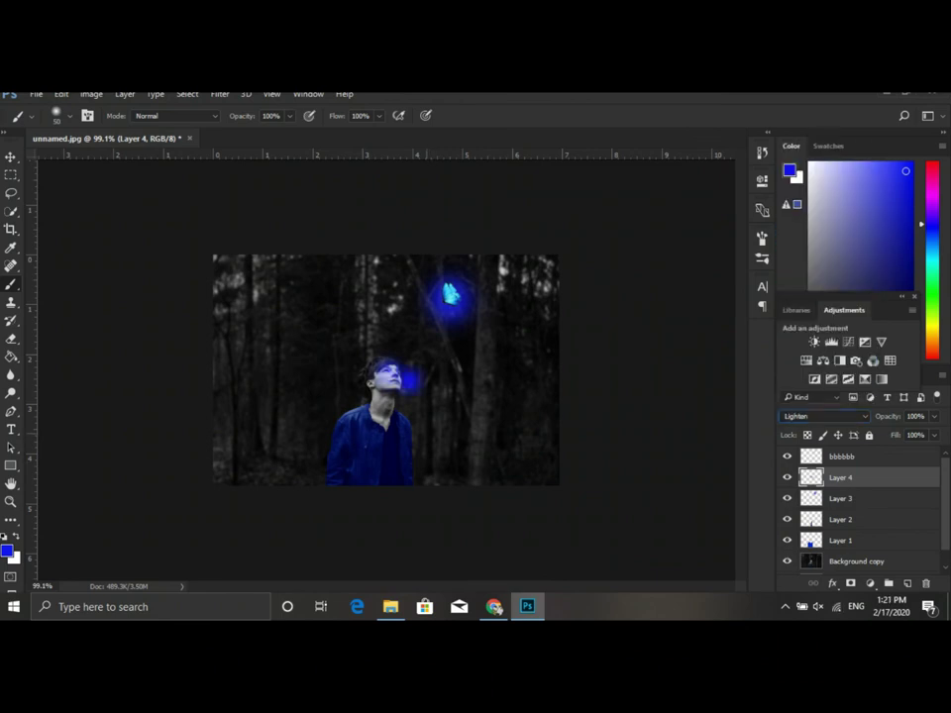
{"action": "scroll", "coordinate": [396, 381], "scroll_direction": "up", "scroll_amount": 5}
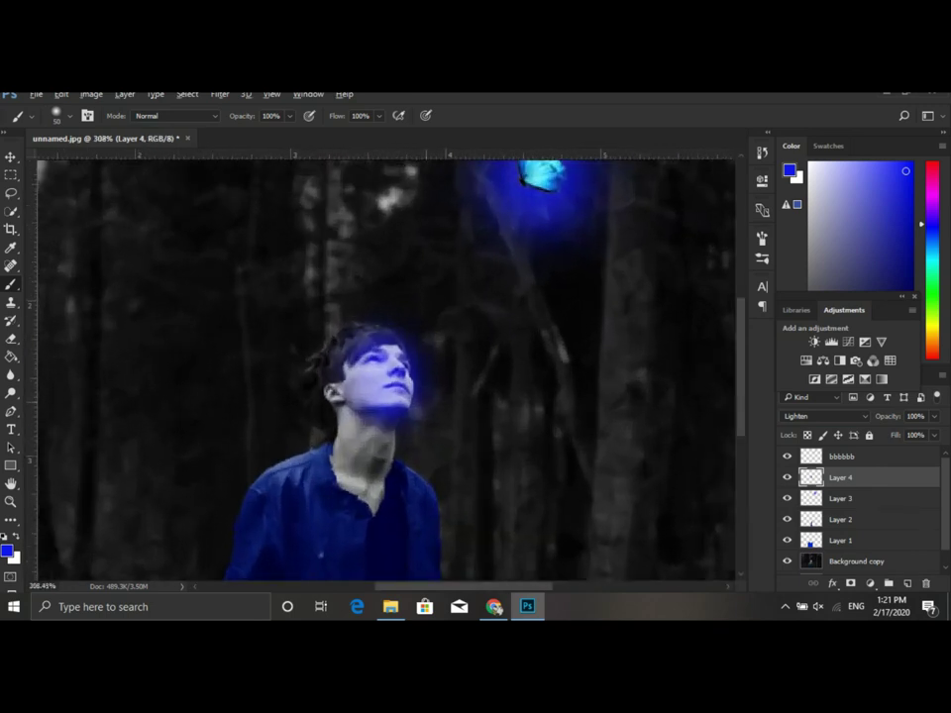
- Erase the blue glow spilling right of the man's face with a 5 px eraser
{"action": "key", "text": "e"}
{"action": "key", "text": "bracketleft"}
{"action": "key", "text": "bracketleft"}
{"action": "key", "text": "bracketleft"}
{"action": "left_click_drag", "start_coordinate": [416, 369], "coordinate": [417, 382]}
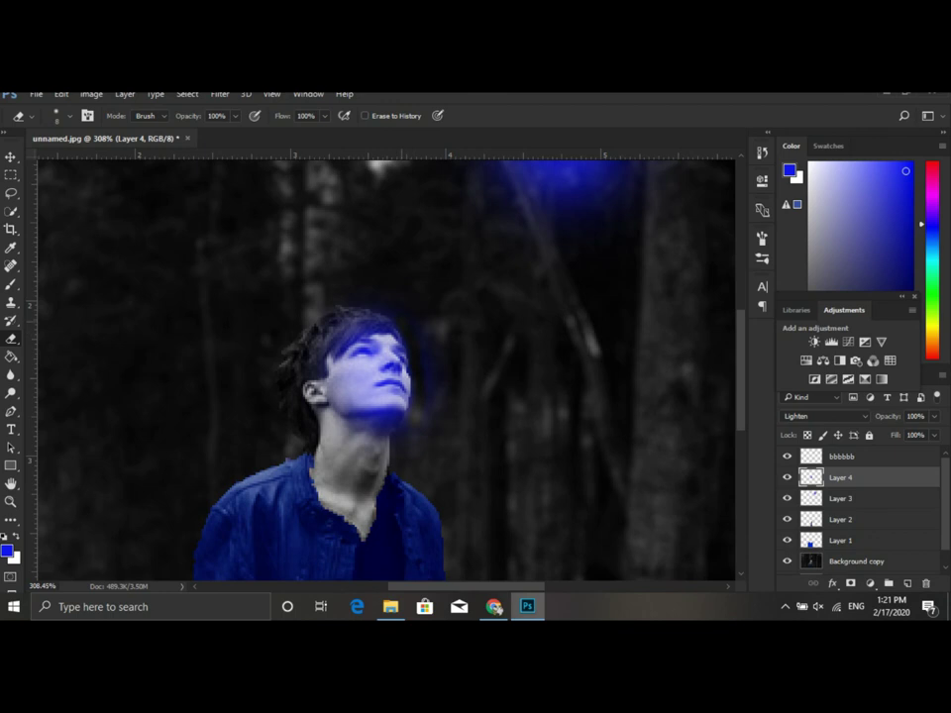
{"action": "key", "text": "bracketleft"}
{"action": "scroll", "coordinate": [386, 366], "scroll_direction": "down", "scroll_amount": 5}
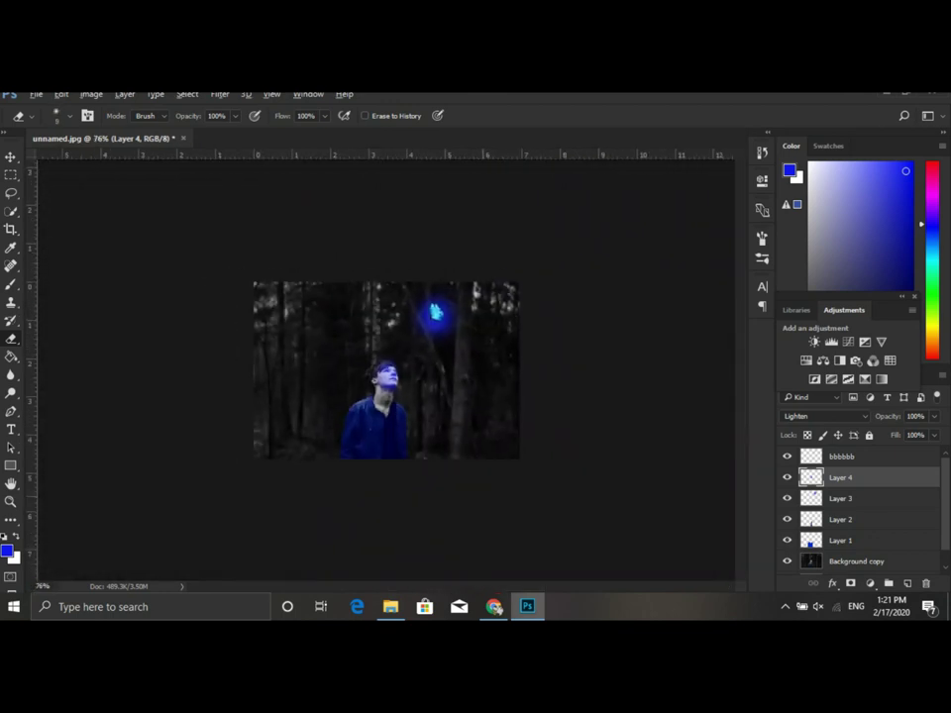
{"action": "scroll", "coordinate": [386, 366], "scroll_direction": "up", "scroll_amount": 1}
{"action": "scroll", "coordinate": [386, 366], "scroll_direction": "up", "scroll_amount": 1}
{"action": "scroll", "coordinate": [386, 366], "scroll_direction": "up", "scroll_amount": 1}
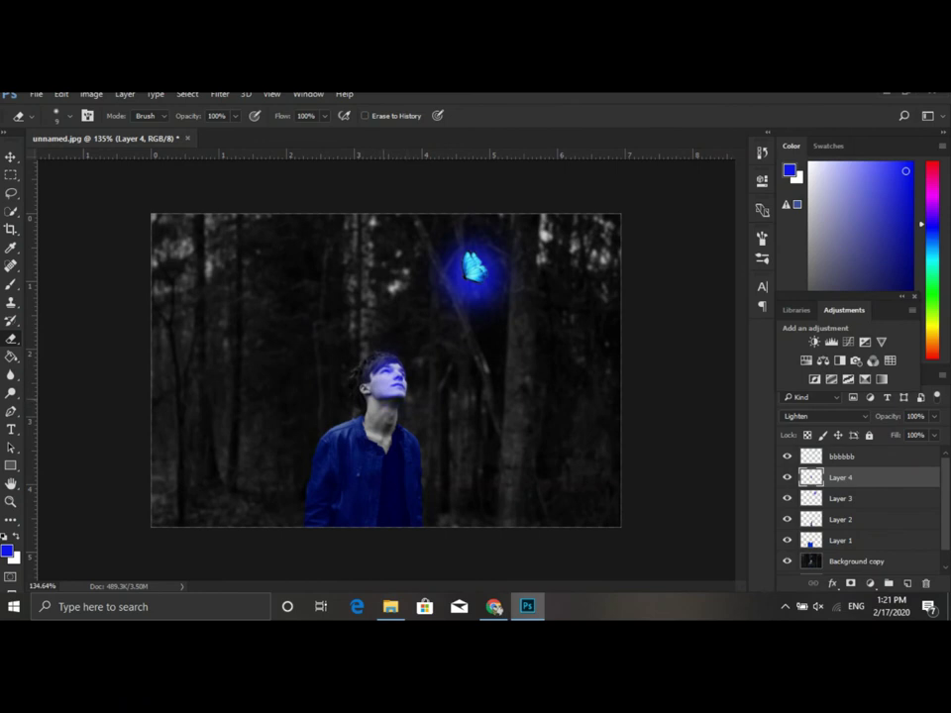
{"action": "scroll", "coordinate": [386, 370], "scroll_direction": "down", "scroll_amount": 2}
{"action": "scroll", "coordinate": [386, 370], "scroll_direction": "down", "scroll_amount": 1}
{"action": "scroll", "coordinate": [386, 369], "scroll_direction": "down", "scroll_amount": 1}
{"action": "scroll", "coordinate": [386, 369], "scroll_direction": "up", "scroll_amount": 1}
{"action": "scroll", "coordinate": [386, 369], "scroll_direction": "down", "scroll_amount": 1}
- Review the result and remove the bbbbbb layer
{"action": "scroll", "coordinate": [387, 370], "scroll_direction": "up", "scroll_amount": 2}
{"action": "scroll", "coordinate": [386, 369], "scroll_direction": "up", "scroll_amount": 2}
{"action": "scroll", "coordinate": [386, 369], "scroll_direction": "down", "scroll_amount": 2}
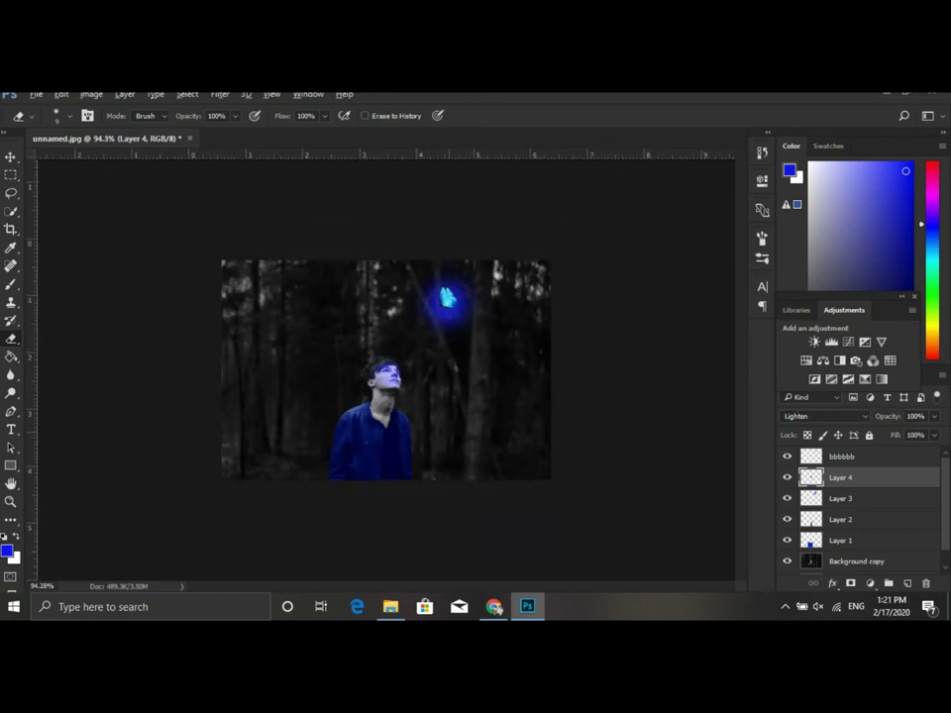
{"action": "scroll", "coordinate": [386, 369], "scroll_direction": "up", "scroll_amount": 1}
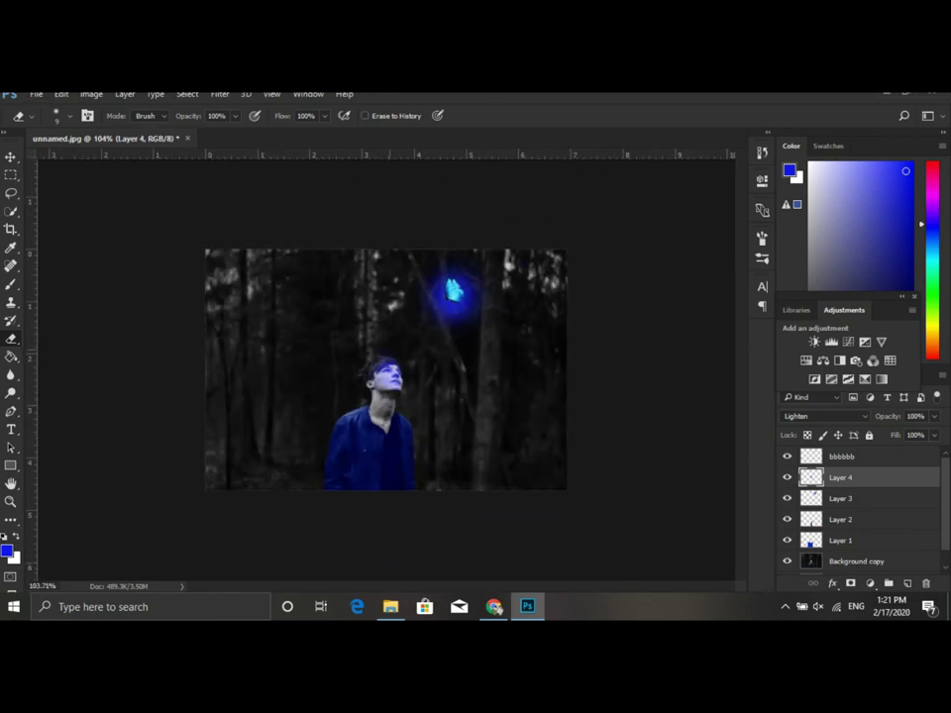
{"action": "scroll", "coordinate": [386, 370], "scroll_direction": "down", "scroll_amount": 2}
{"action": "scroll", "coordinate": [386, 369], "scroll_direction": "up", "scroll_amount": 1}
{"action": "scroll", "coordinate": [386, 369], "scroll_direction": "up", "scroll_amount": 1}
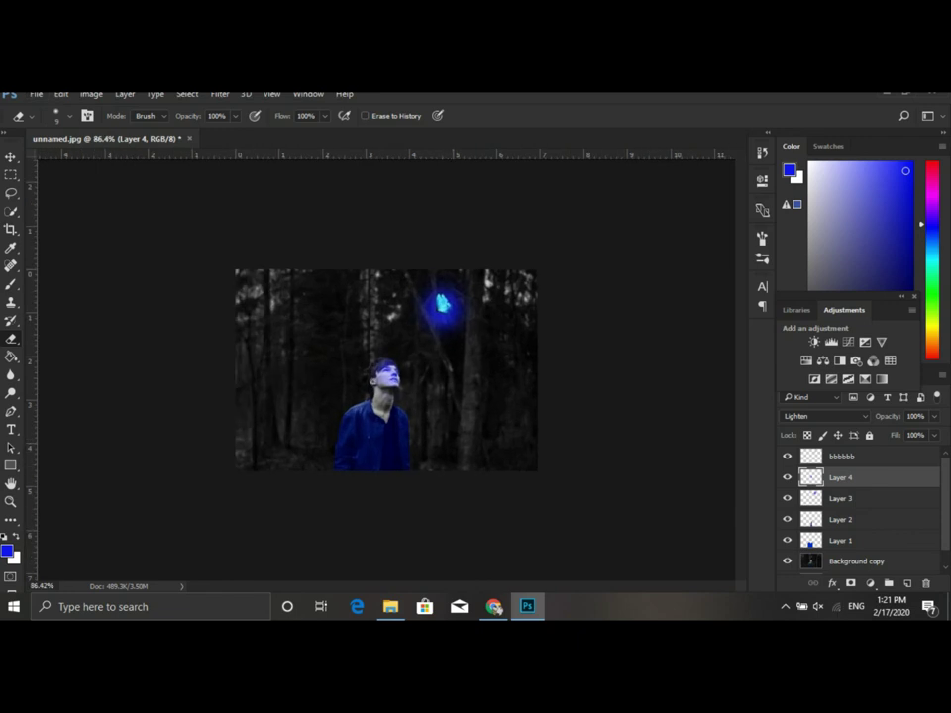
{"action": "key", "text": "ctrl+z"}
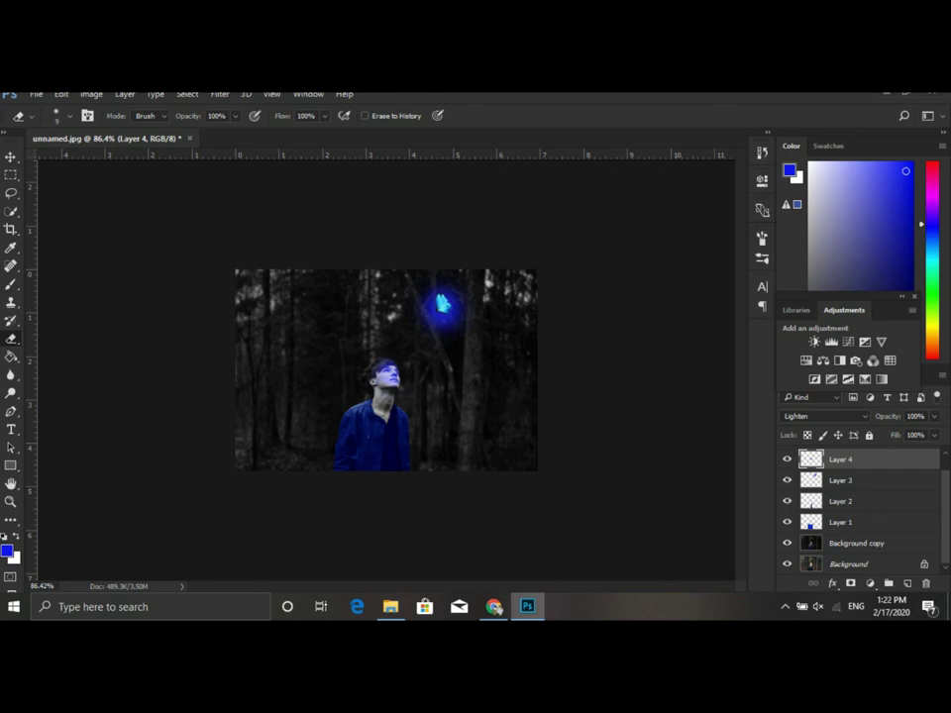
- Add a new Layer 5 above Background copy and set the foreground colour to #000000
{"action": "key", "text": "alt+bracketleft"}
{"action": "key", "text": "alt+bracketleft"}
{"action": "key", "text": "alt+bracketleft"}
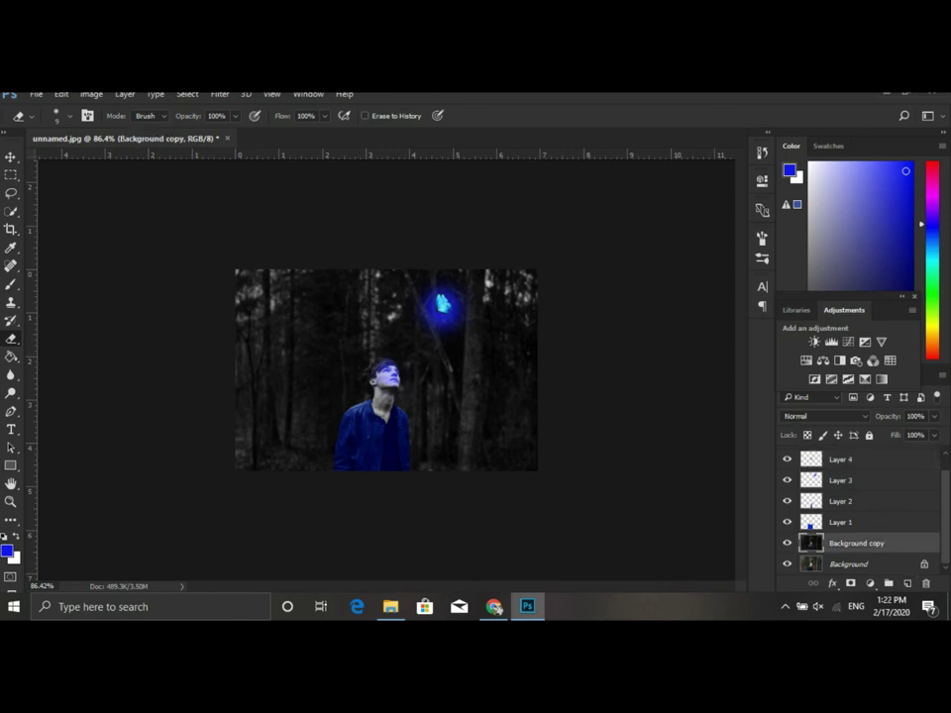
{"action": "key", "text": "ctrl+shift+alt+n"}
{"action": "left_click", "coordinate": [7, 550]}
{"action": "type", "text": "000000"}
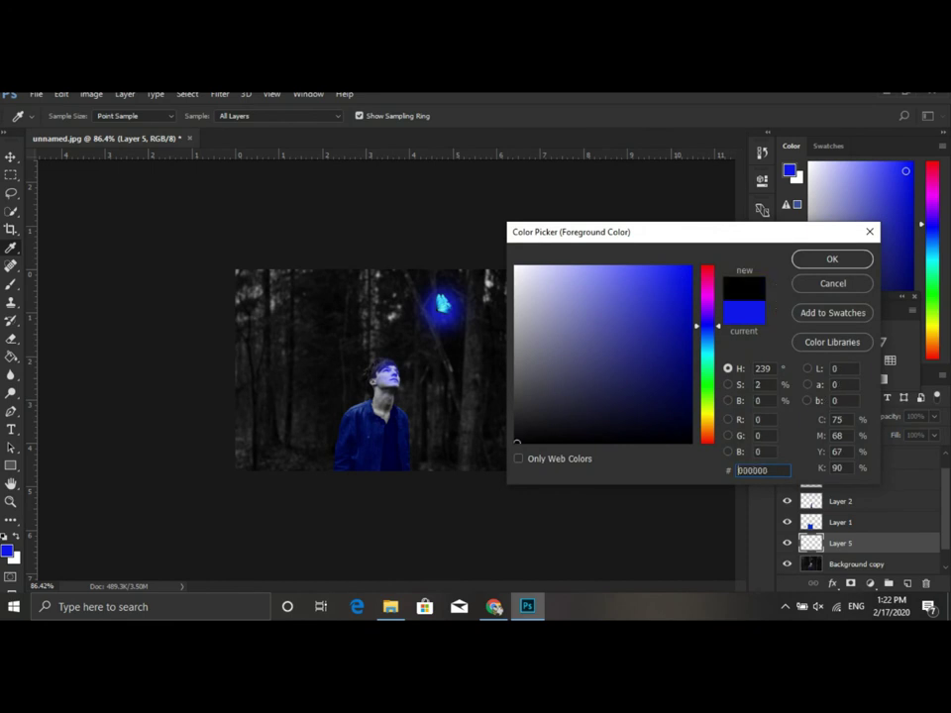
{"action": "key", "text": "Return"}
- Fill Layer 5 with solid black and lower its opacity to 40%
{"action": "key", "text": "g"}
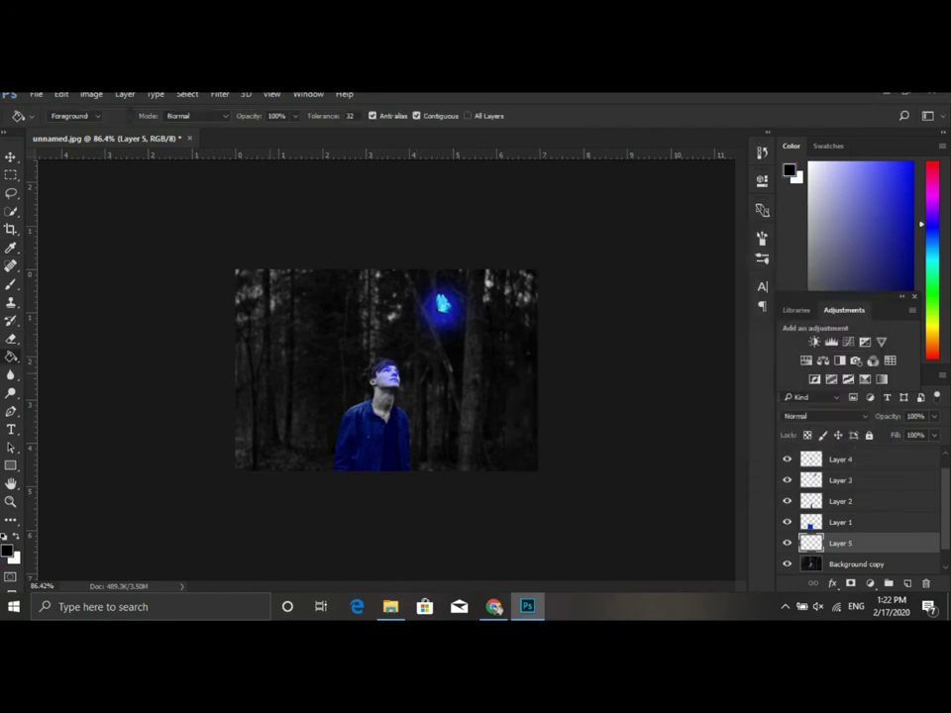
{"action": "key", "text": "alt+BackSpace"}
{"action": "left_click_drag", "start_coordinate": [933, 416], "coordinate": [895, 433]}
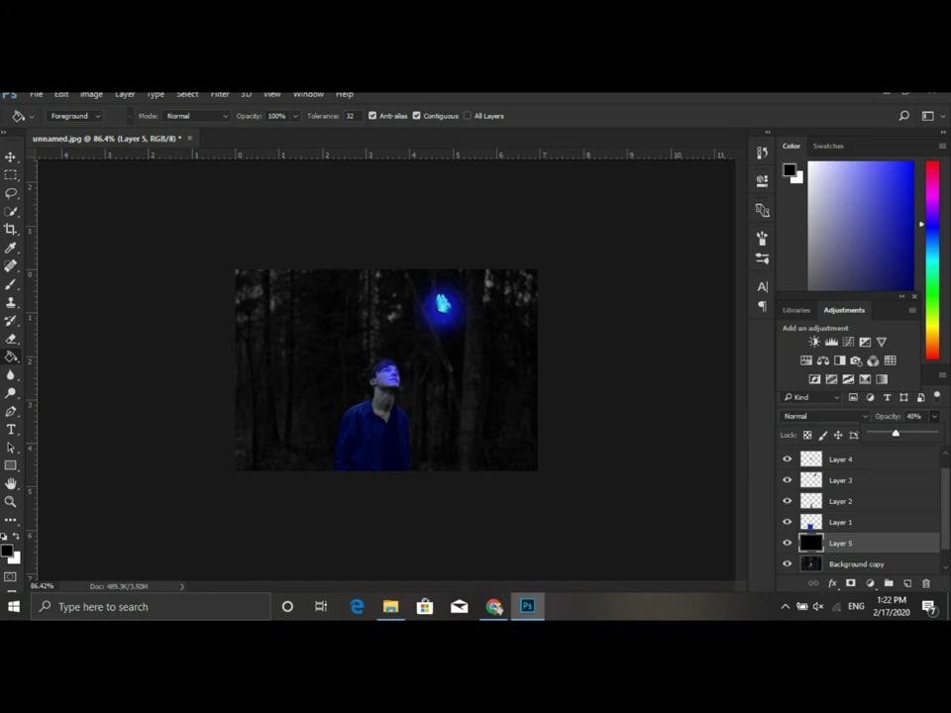
{"action": "key", "text": "e"}
{"action": "scroll", "coordinate": [379, 376], "scroll_direction": "up", "scroll_amount": 2}
{"action": "scroll", "coordinate": [379, 376], "scroll_direction": "up", "scroll_amount": 3}
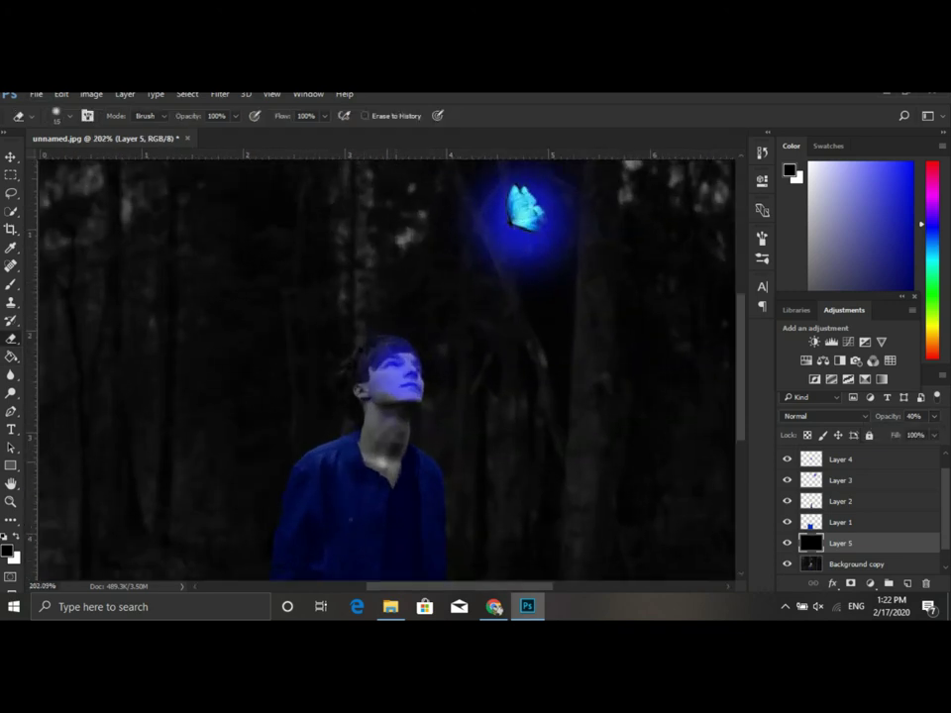
- Erase Layer 5's black overlay from the man's neck and face, then zoom out to review
{"action": "left_click_drag", "start_coordinate": [377, 429], "coordinate": [382, 462]}
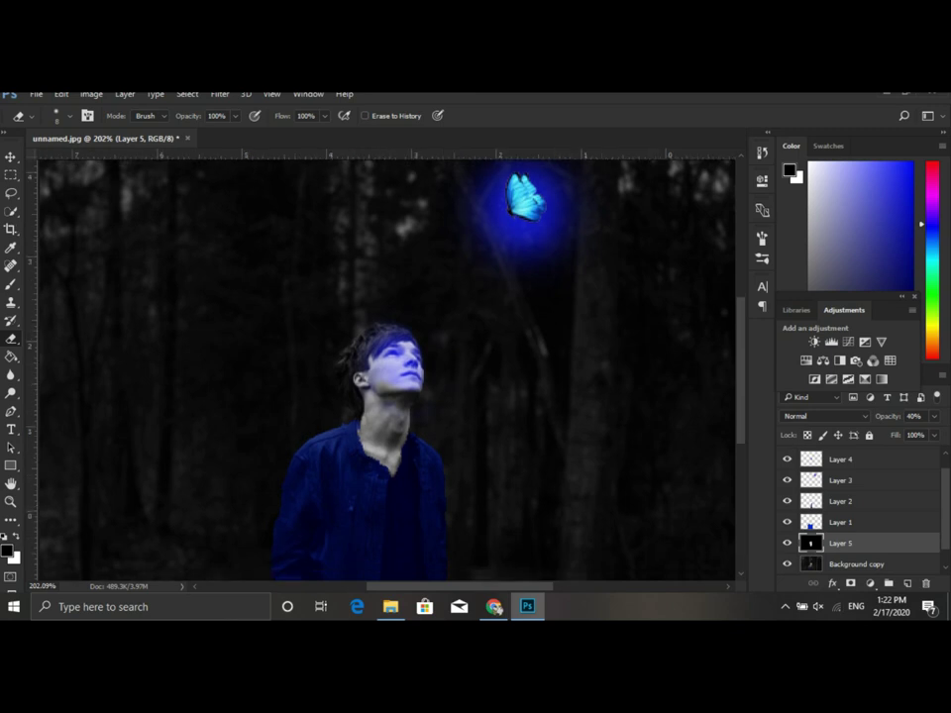
{"action": "scroll", "coordinate": [385, 371], "scroll_direction": "down", "scroll_amount": 5}
{"action": "scroll", "coordinate": [385, 371], "scroll_direction": "up", "scroll_amount": 2}
{"action": "scroll", "coordinate": [385, 372], "scroll_direction": "up", "scroll_amount": 1}
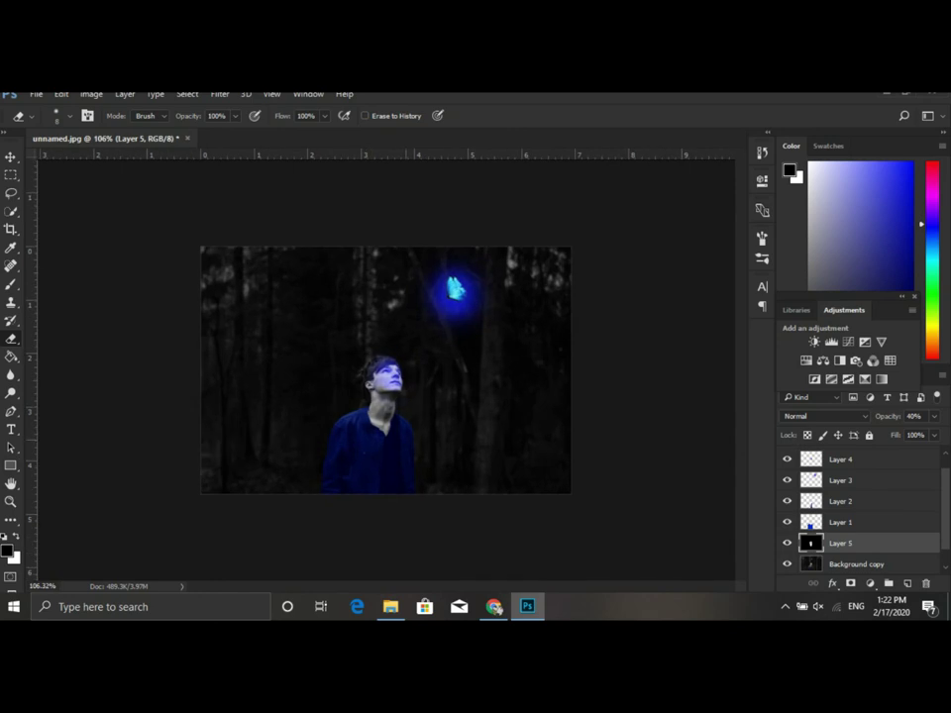
{"action": "scroll", "coordinate": [385, 370], "scroll_direction": "up", "scroll_amount": 1}
{"action": "scroll", "coordinate": [386, 370], "scroll_direction": "up", "scroll_amount": 1}
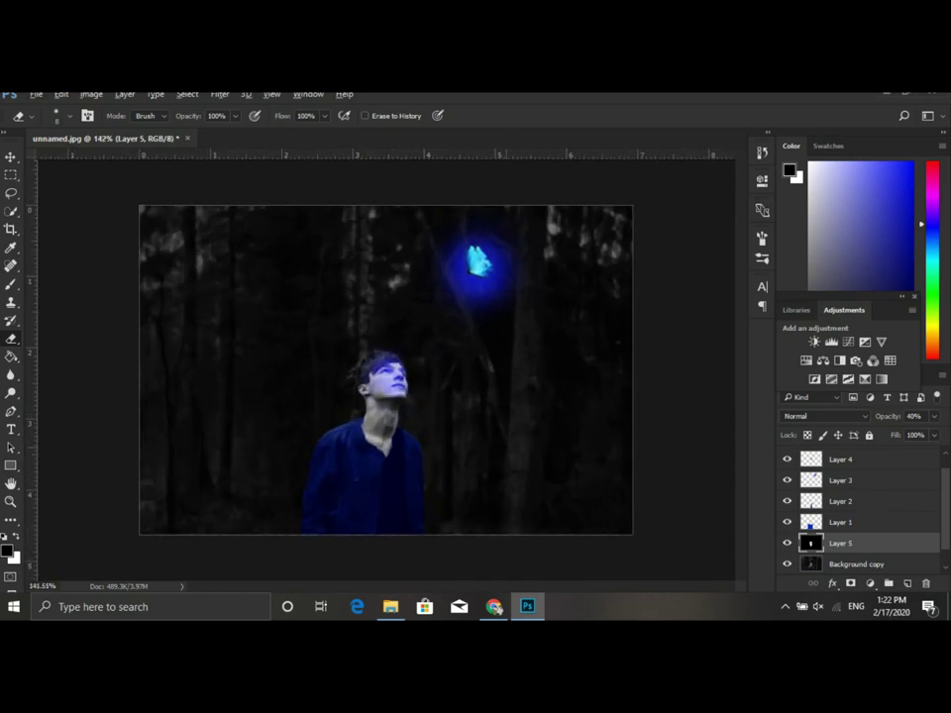
{"action": "scroll", "coordinate": [385, 369], "scroll_direction": "down", "scroll_amount": 1}
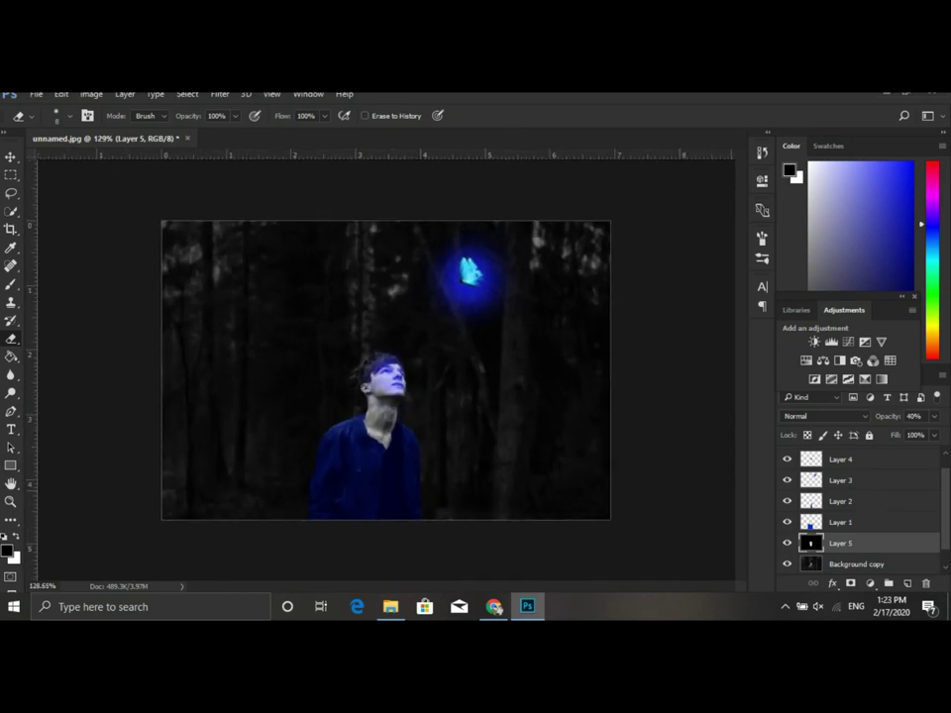